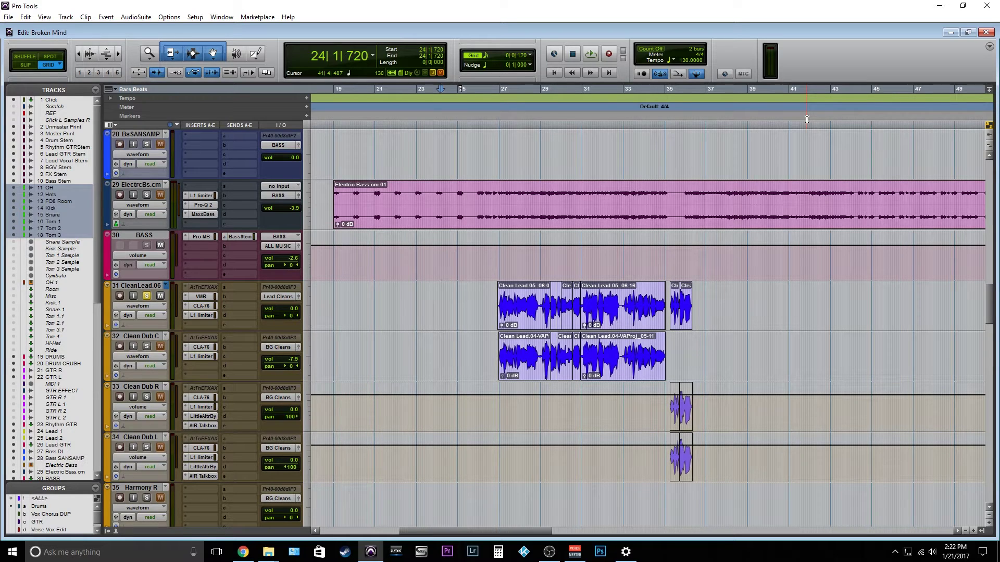
# - Split the opening phrase off the first Clean Lead clip at 28|4|600
pyautogui.click(539, 315)
pyautogui.hotkey('ctrl', ']')
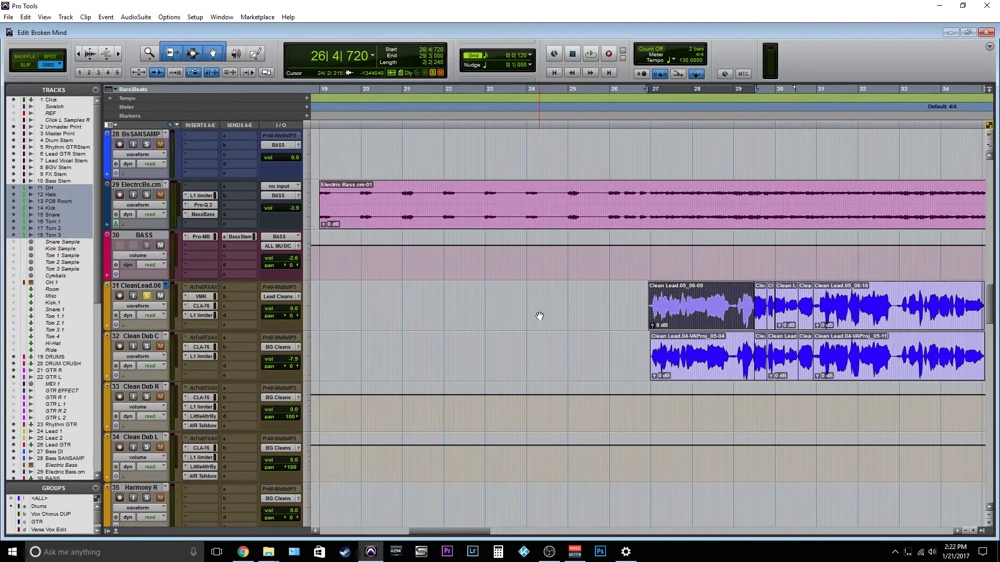
pyautogui.hotkey('ctrl', ']')
pyautogui.click(816, 297)
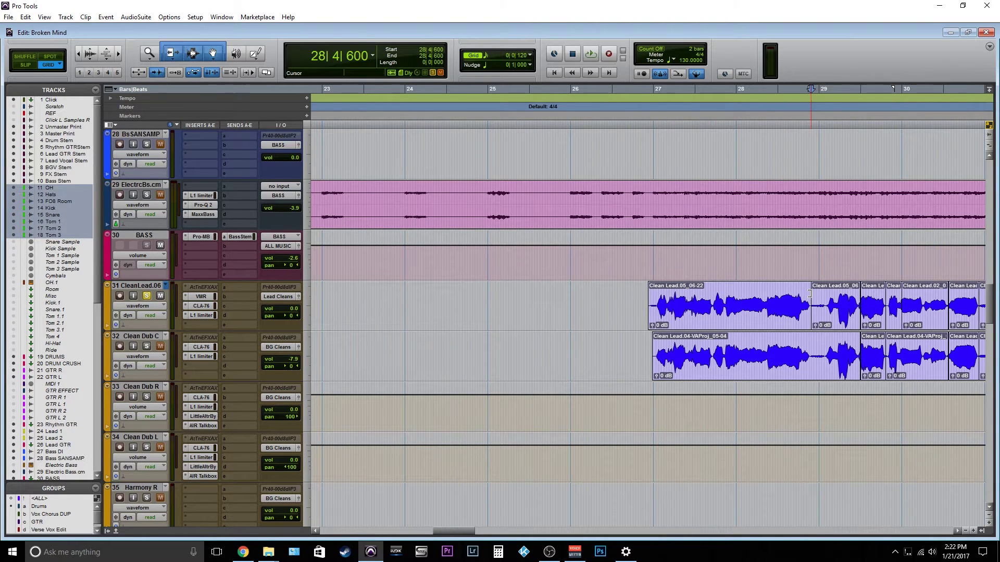
pyautogui.hotkey('ctrl', 'shift', 'Tab')
pyautogui.hotkey('ctrl', 'e')
# - Play back the separated opening vocal phrase
pyautogui.hscroll(3, 578, 310)
pyautogui.hscroll(2, 578, 310)
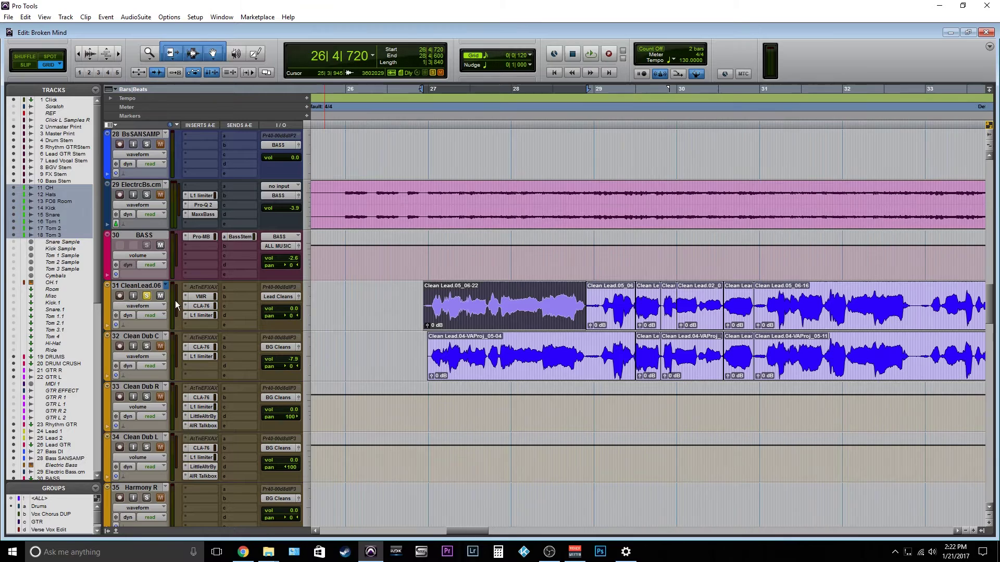
pyautogui.press('space')
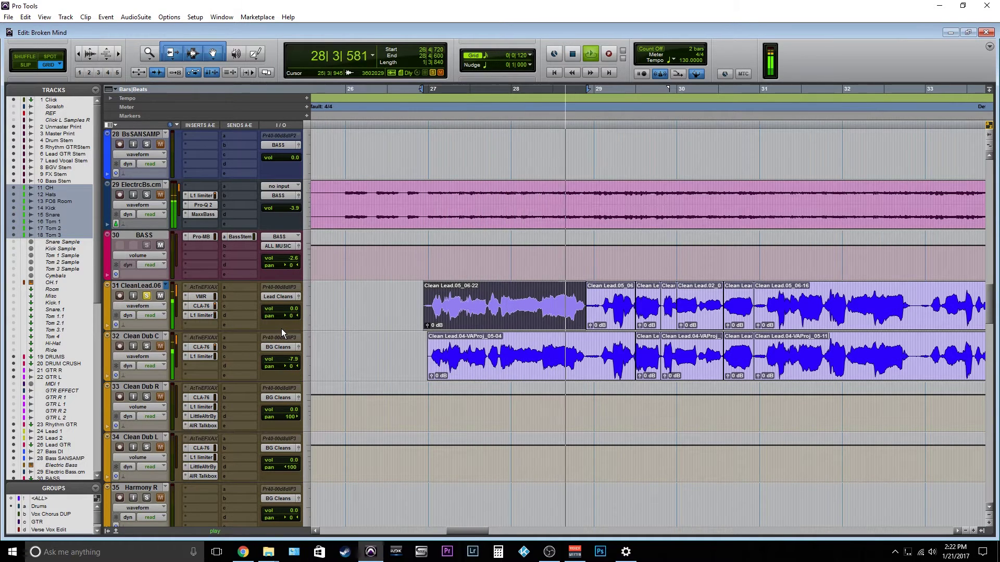
pyautogui.press('space')
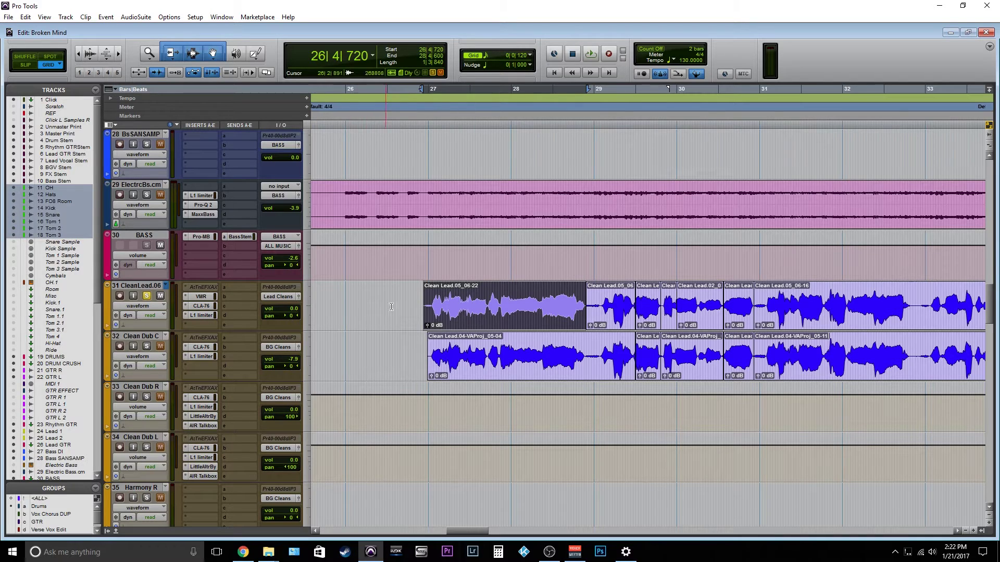
# - Remove the AtTnEFXAX insert and its automation, then audition the vocal without it
pyautogui.click(185, 289)
pyautogui.click(201, 288)
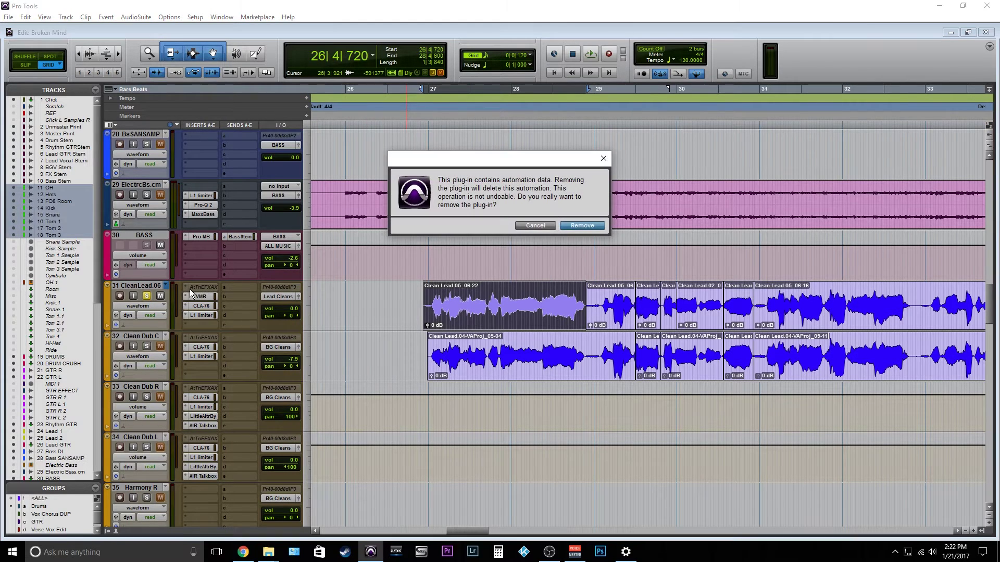
pyautogui.click(560, 224)
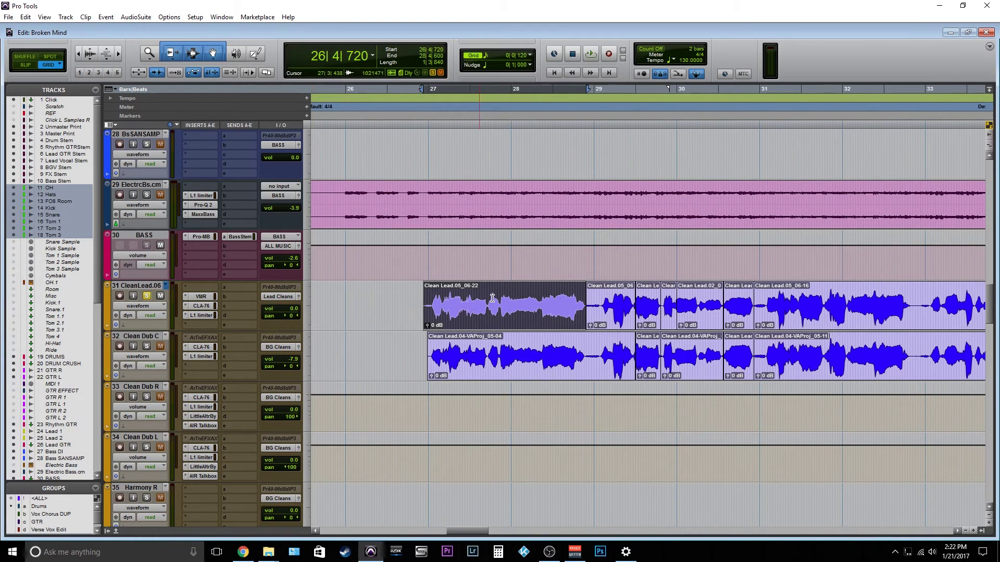
pyautogui.press('space')
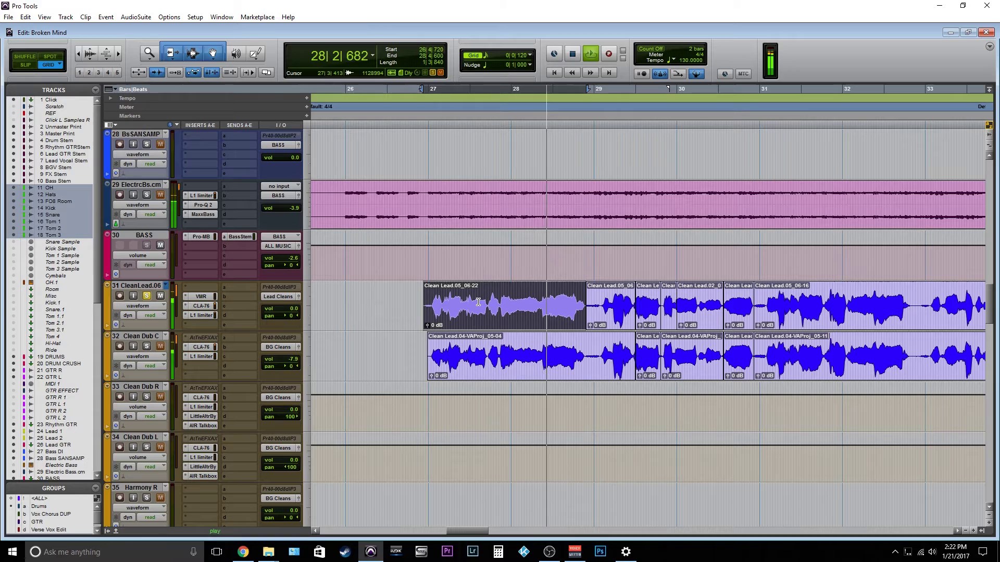
pyautogui.press('space')
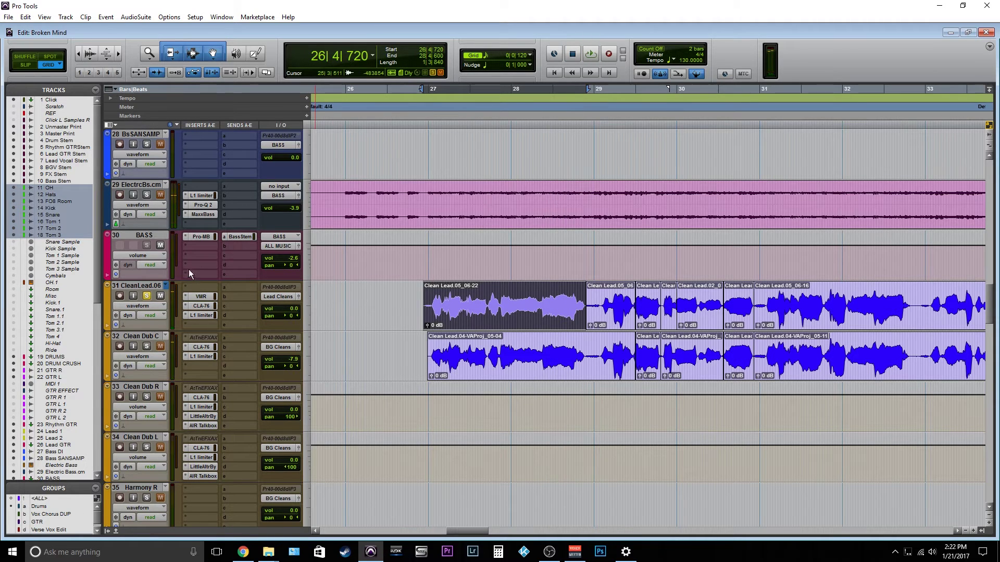
# - Insert Celemony Melodyne (mono) on the CleanLead.06 track
pyautogui.click(192, 287)
pyautogui.moveTo(213, 302)
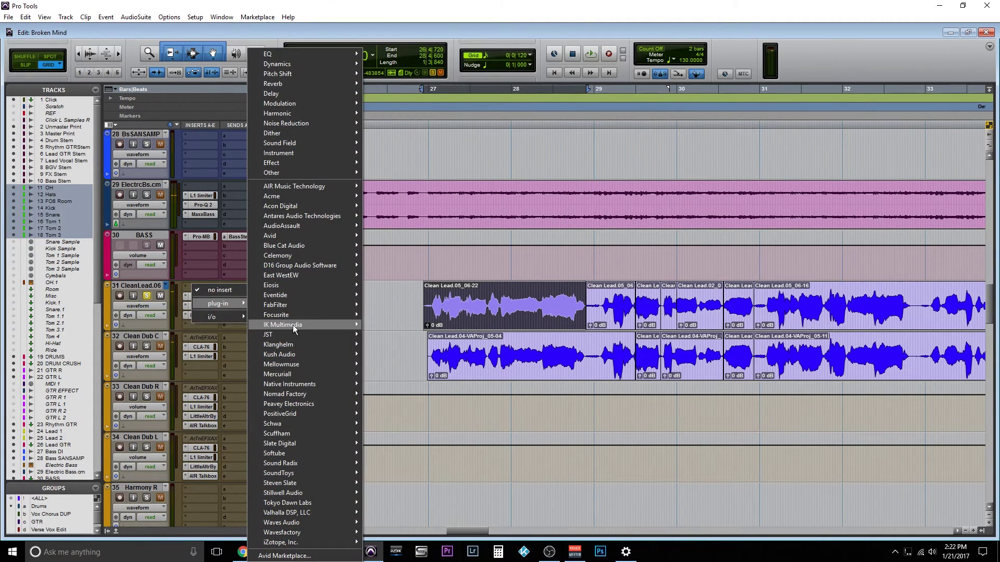
pyautogui.moveTo(317, 337)
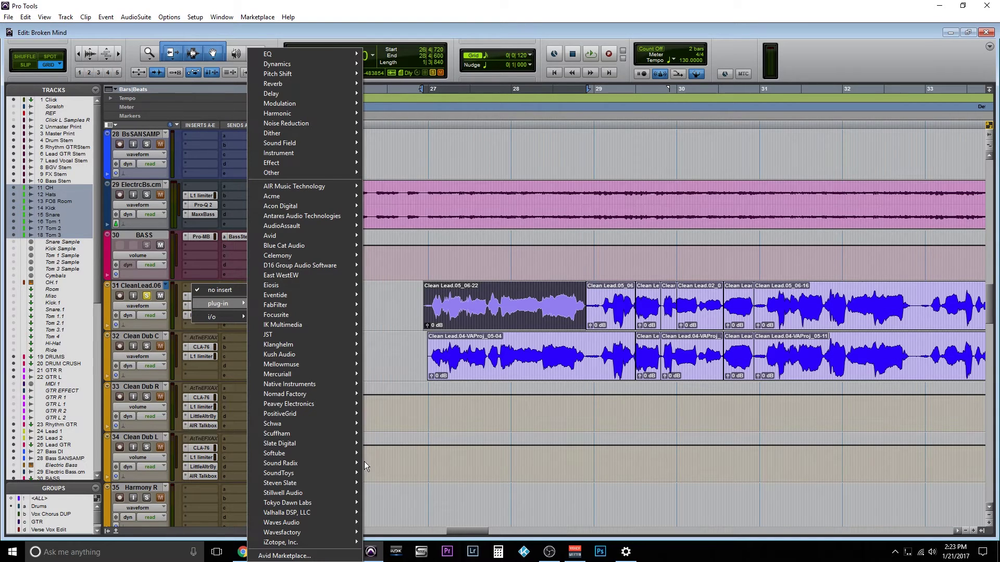
pyautogui.moveTo(319, 256)
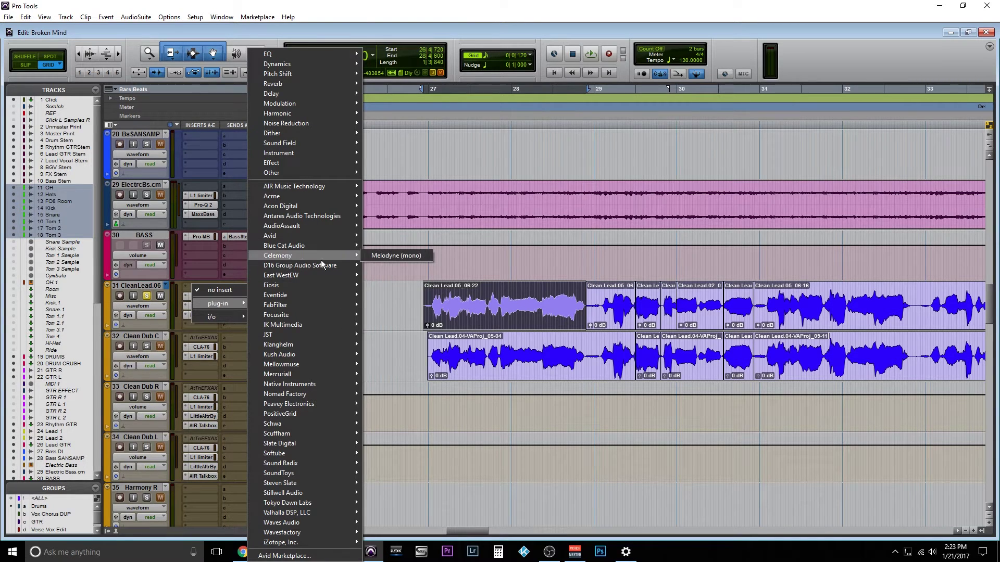
pyautogui.click(385, 255)
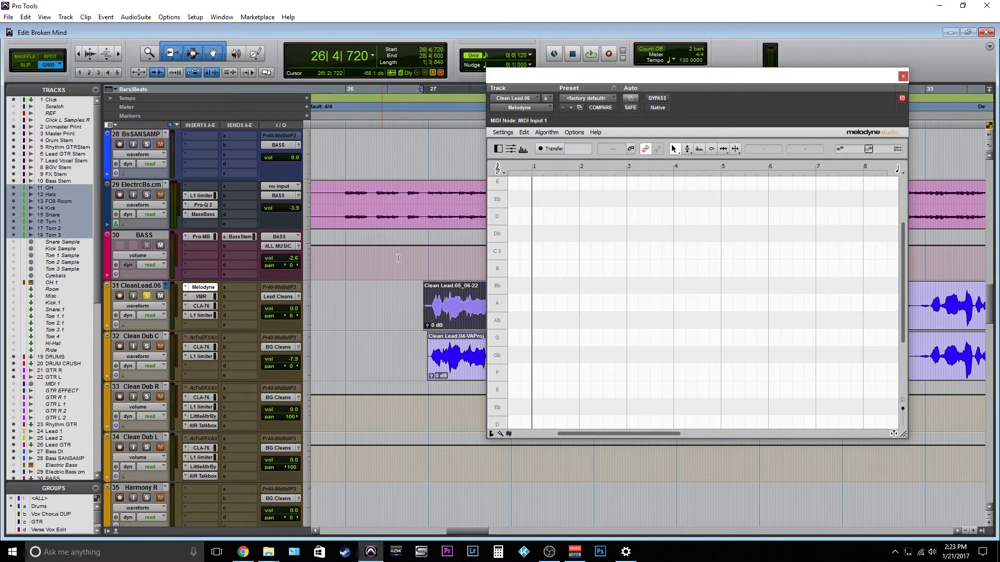
# - Transfer the bars 27–28 opening vocal phrase into Melodyne by playing it through
pyautogui.moveTo(640, 73); pyautogui.dragTo(705, 41)
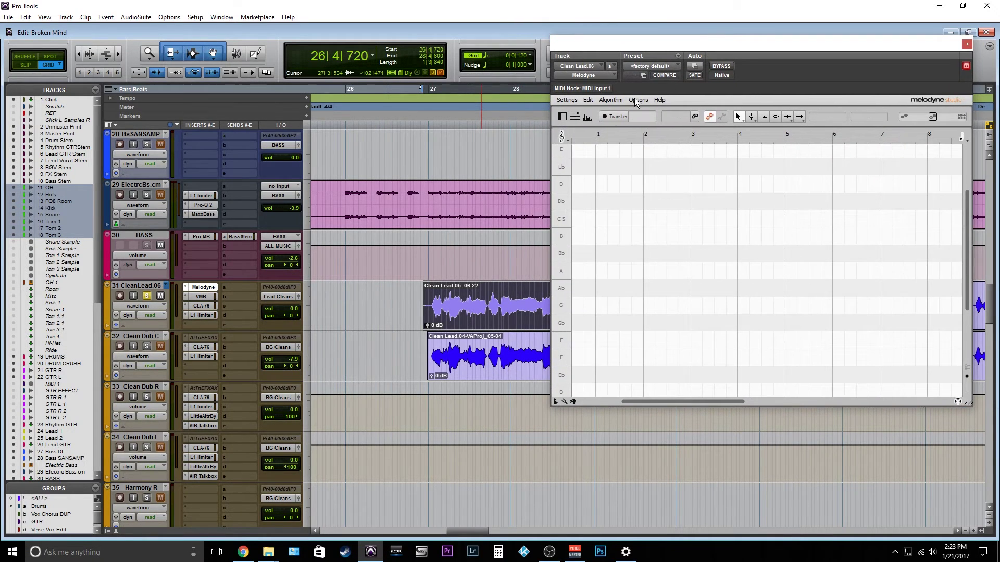
pyautogui.click(607, 117)
pyautogui.press('space')
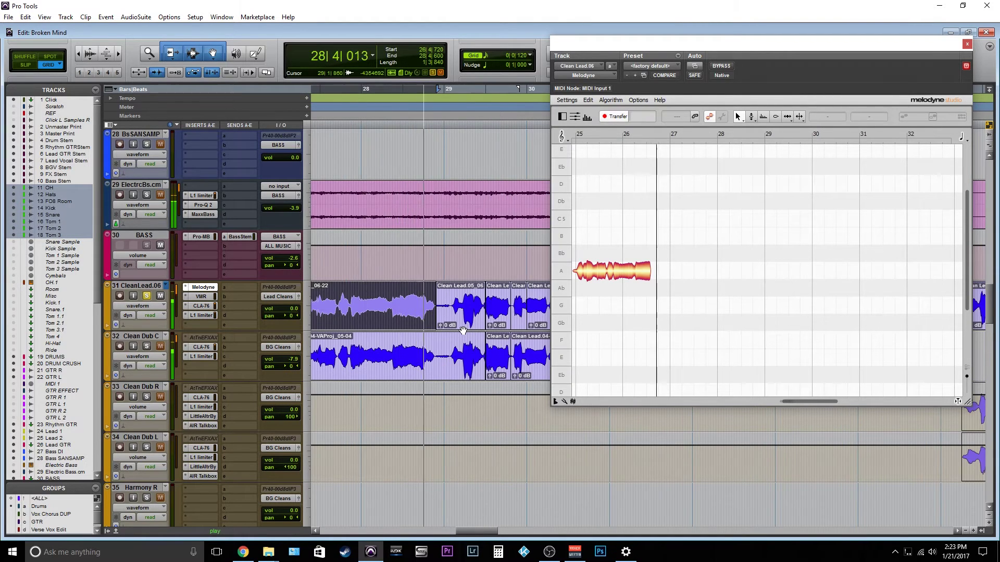
pyautogui.press('space')
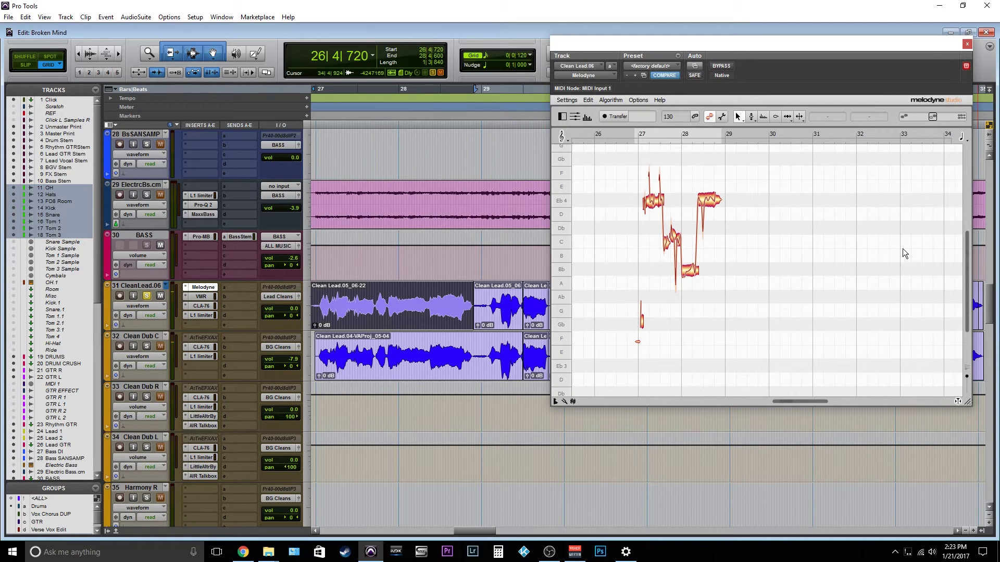
pyautogui.hscroll(-2, 692, 293)
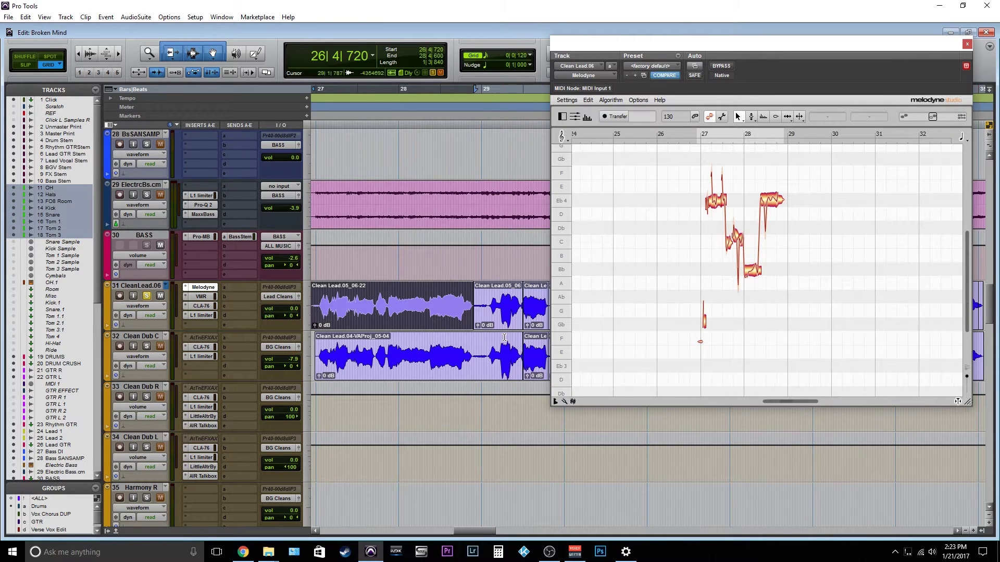
# - Select all transferred notes, confirm the Melodic algorithm and keep Chromatic Snap in the pitch grid
pyautogui.click(394, 394)
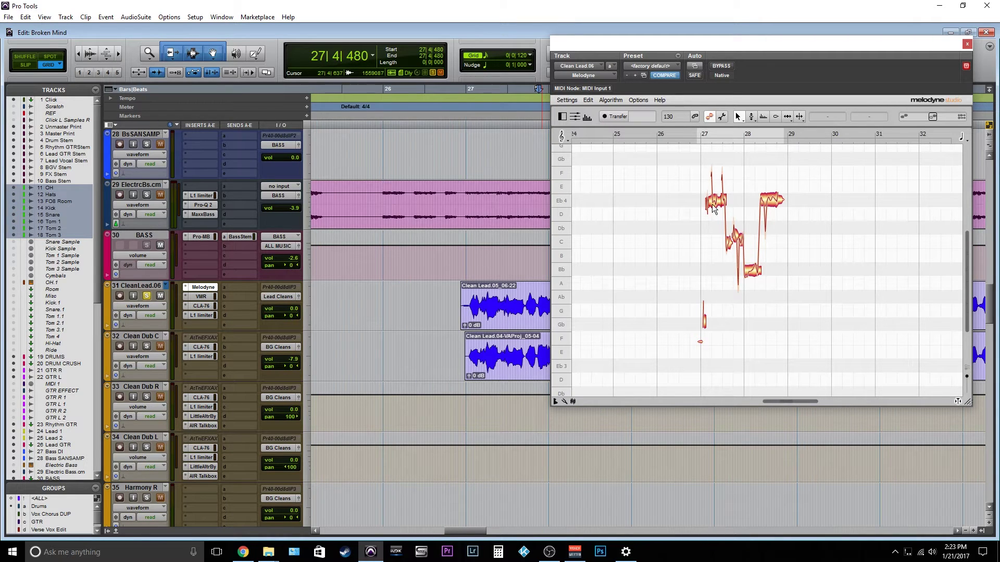
pyautogui.moveTo(679, 181); pyautogui.dragTo(837, 360)
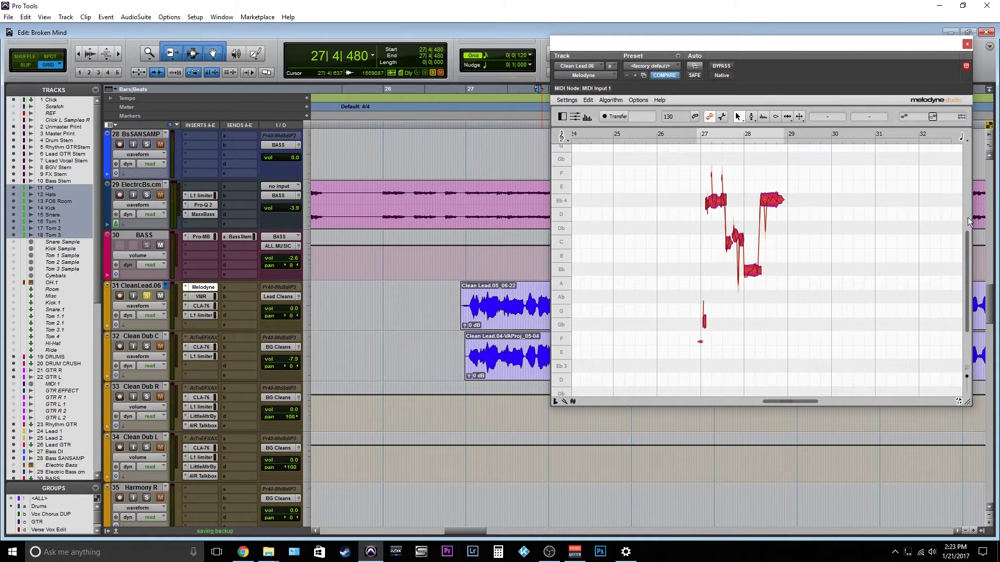
pyautogui.click(616, 101)
pyautogui.moveTo(589, 101)
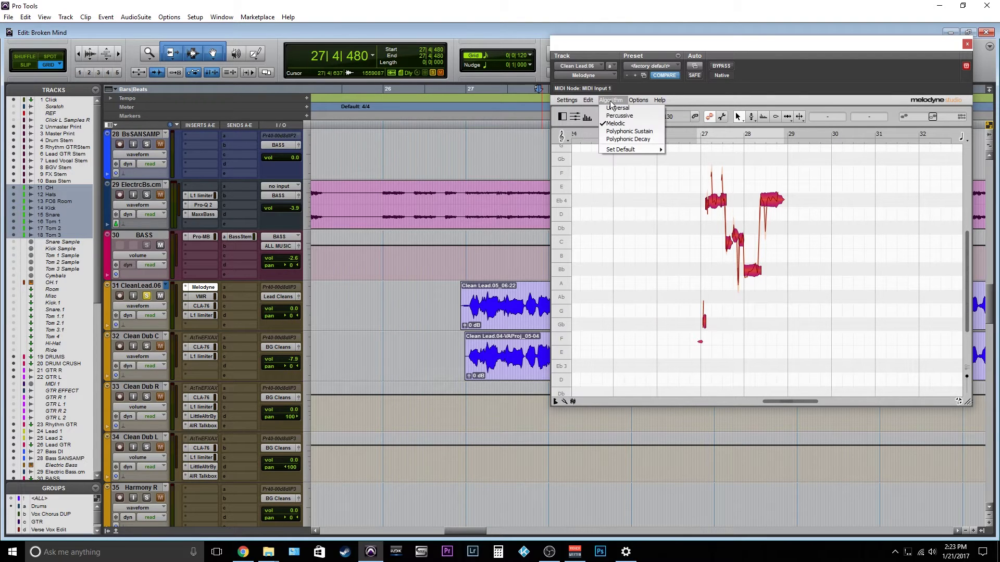
pyautogui.moveTo(637, 101)
pyautogui.moveTo(654, 147)
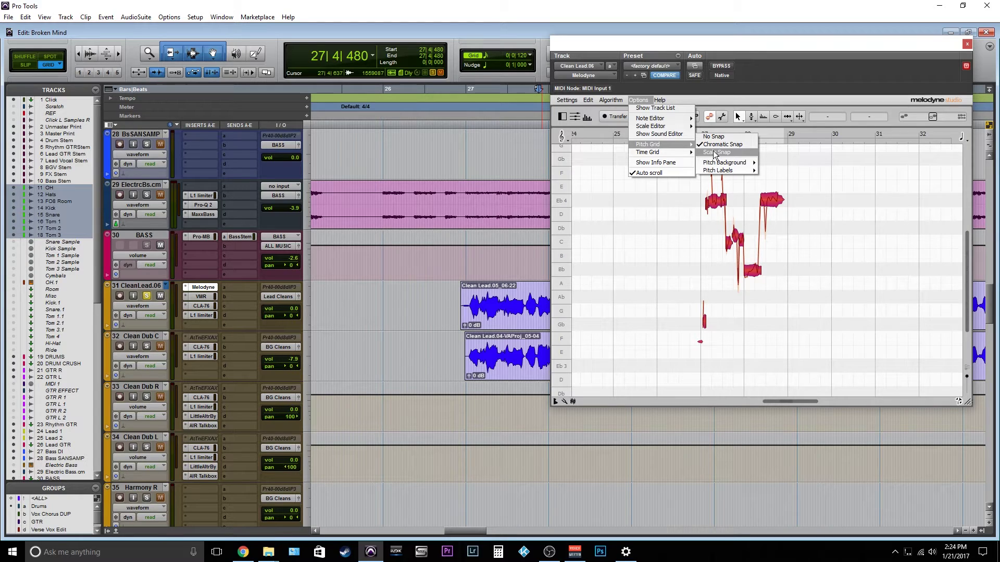
pyautogui.click(703, 203)
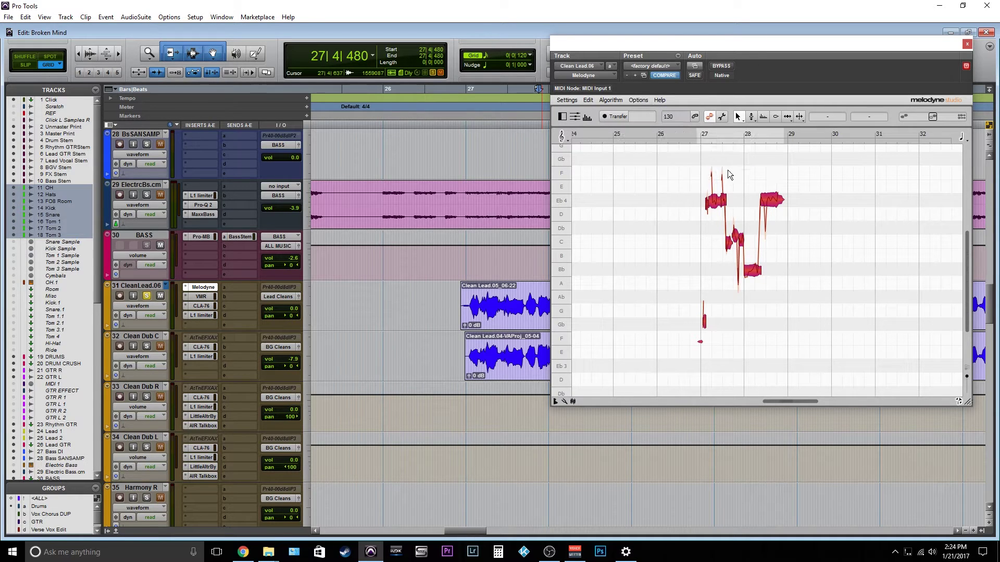
# - Select every note with the Pitch tool and snap them to their exact semitones
pyautogui.click(500, 324)
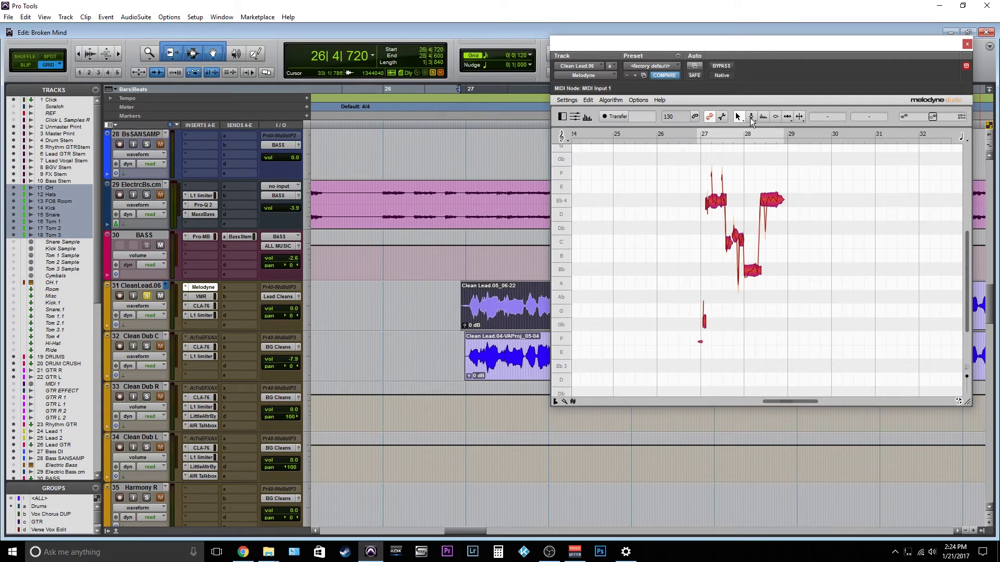
pyautogui.click(751, 117)
pyautogui.click(637, 157)
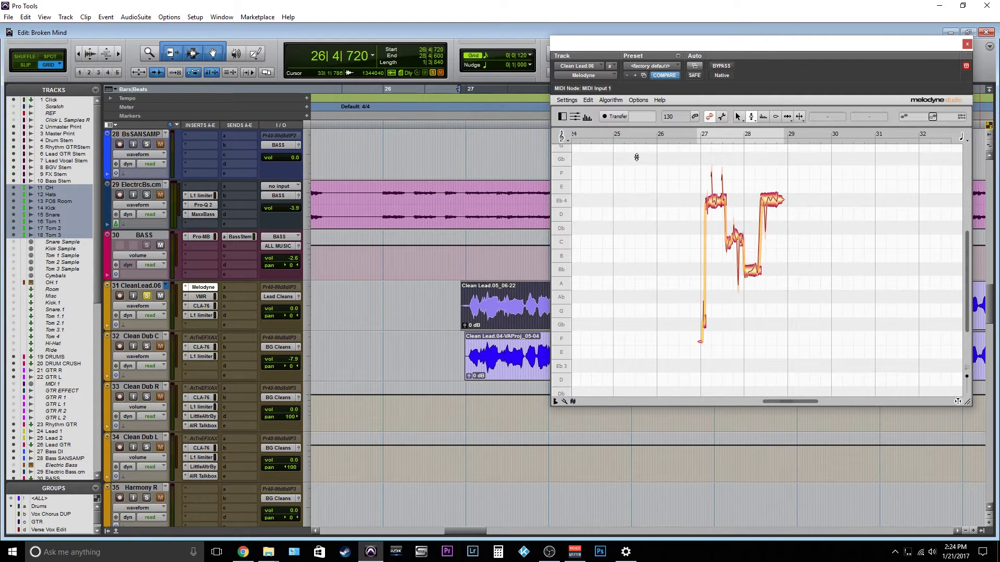
pyautogui.moveTo(636, 157); pyautogui.dragTo(885, 365)
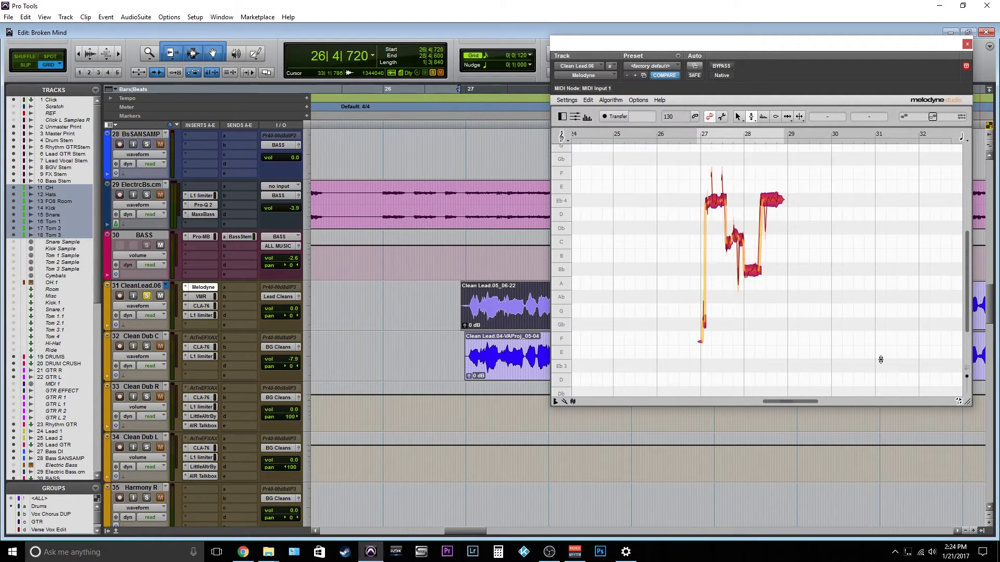
pyautogui.doubleClick(768, 202)
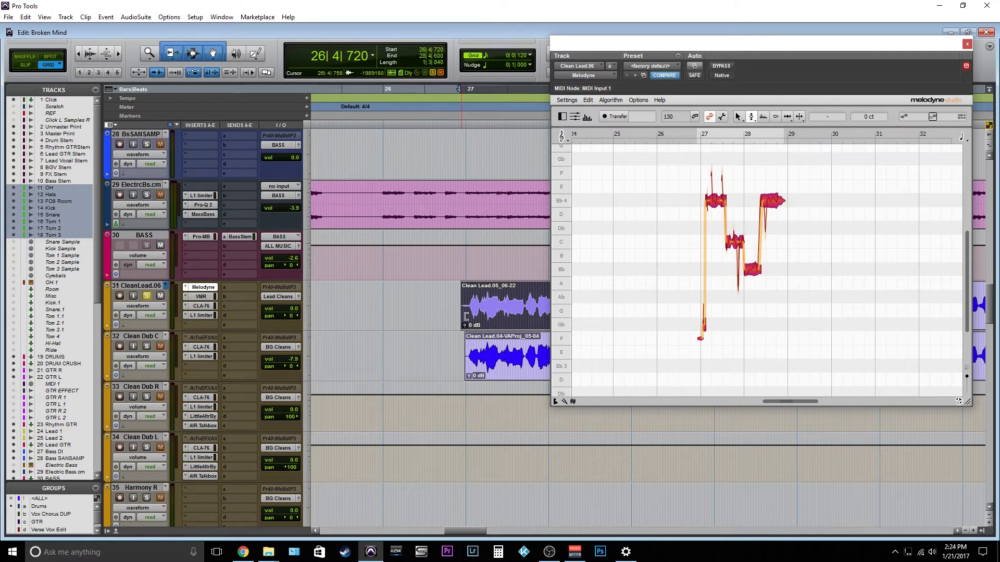
# - Play back the pitch-corrected vocal phrase
pyautogui.press('space')
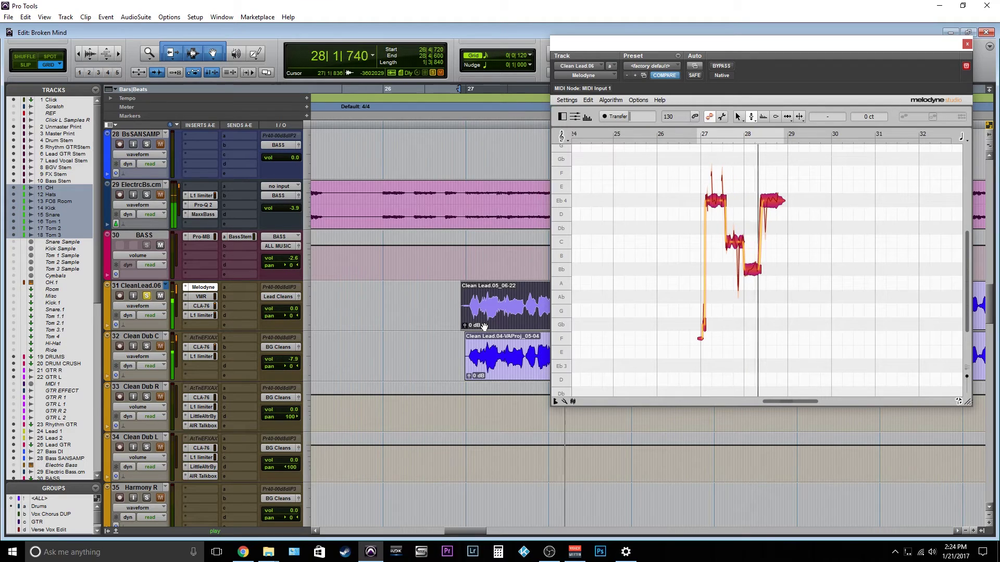
pyautogui.press('space')
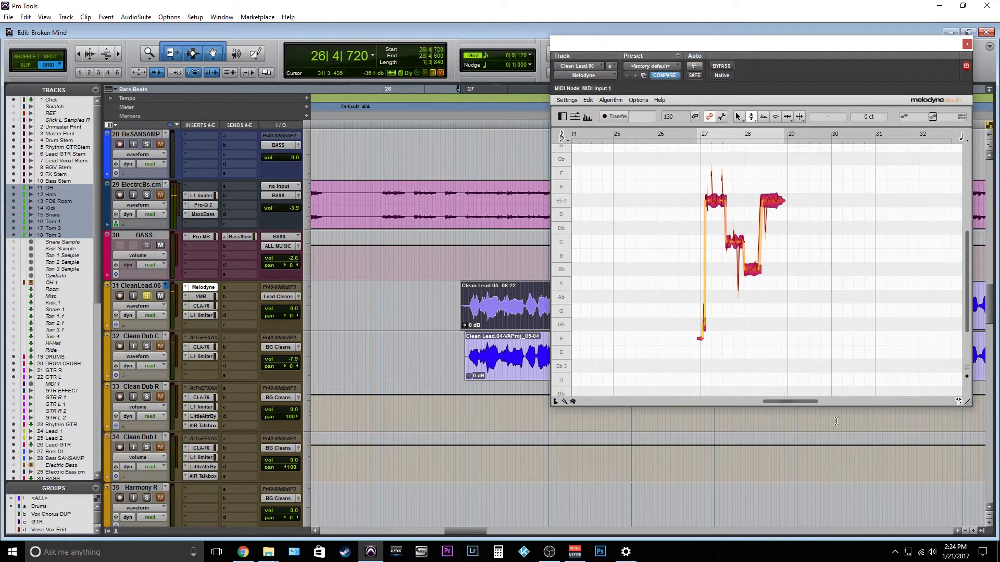
pyautogui.moveTo(787, 404); pyautogui.dragTo(791, 404)
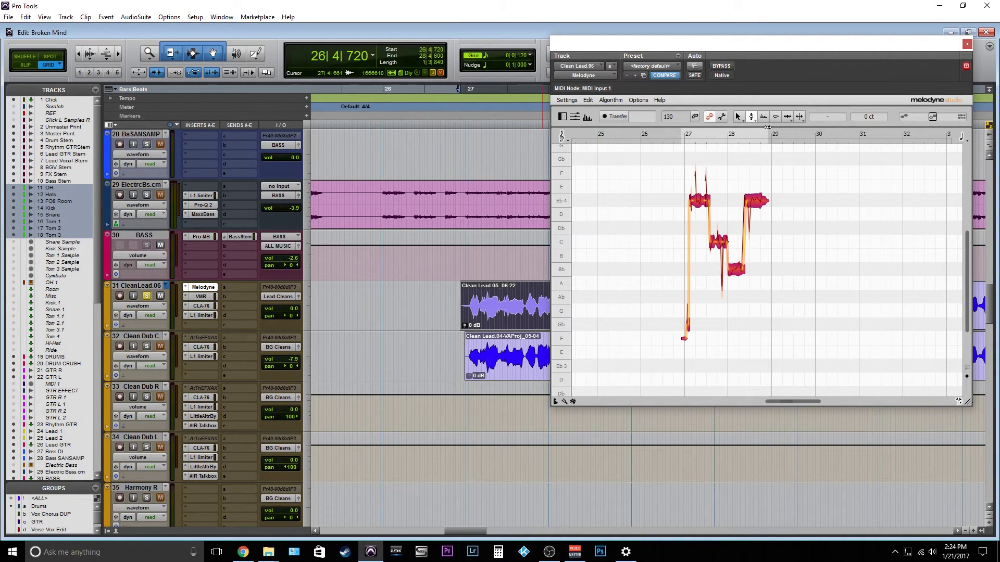
# - Switch to the Pitch Drift tool and select only the Eb4 note
pyautogui.click(753, 120)
pyautogui.click(753, 119)
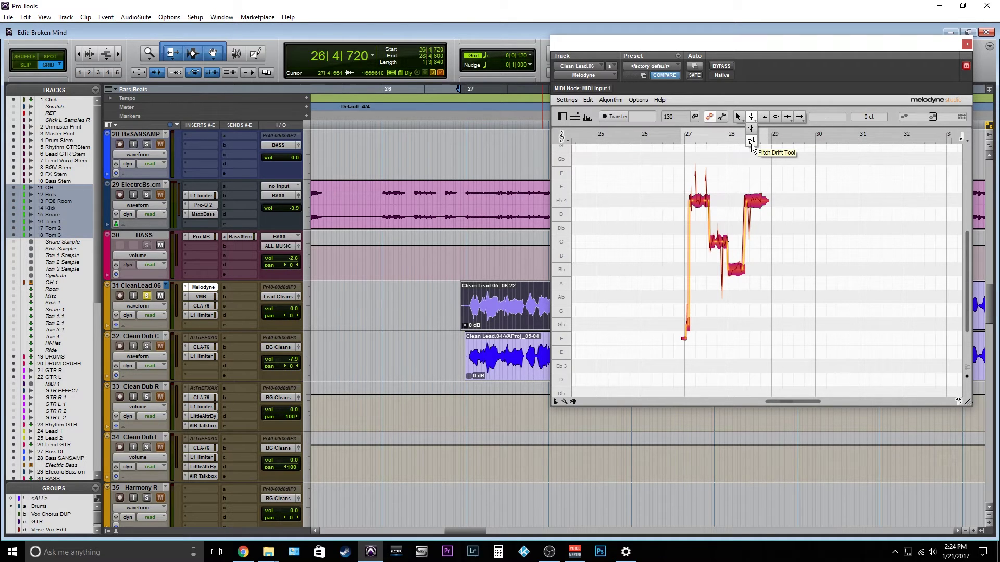
pyautogui.click(751, 142)
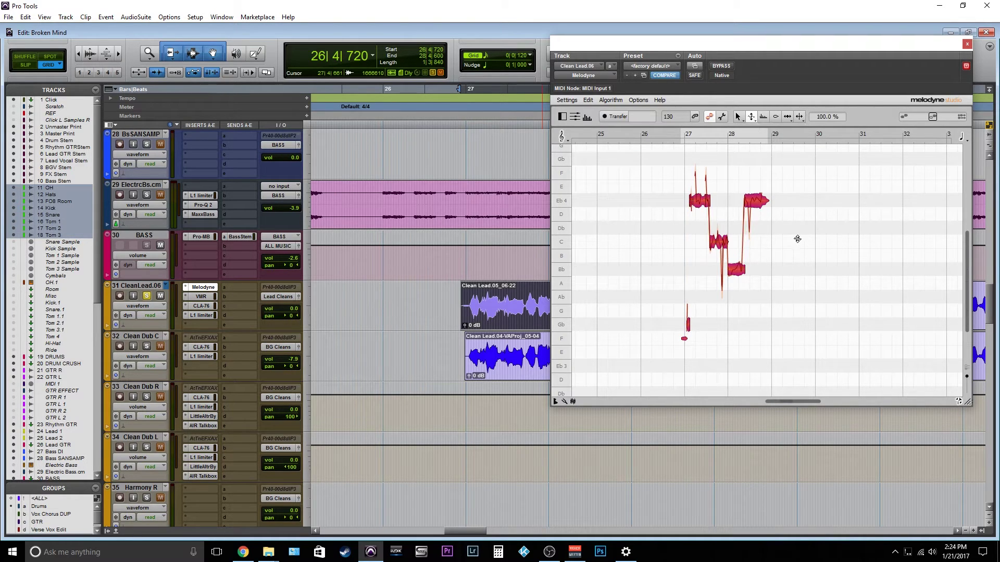
pyautogui.click(775, 225)
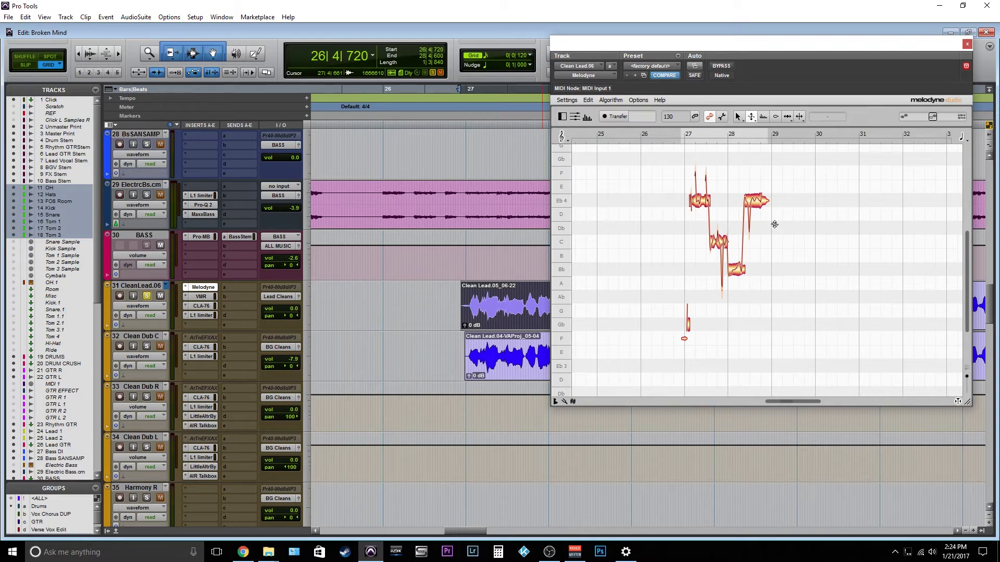
pyautogui.click(754, 202)
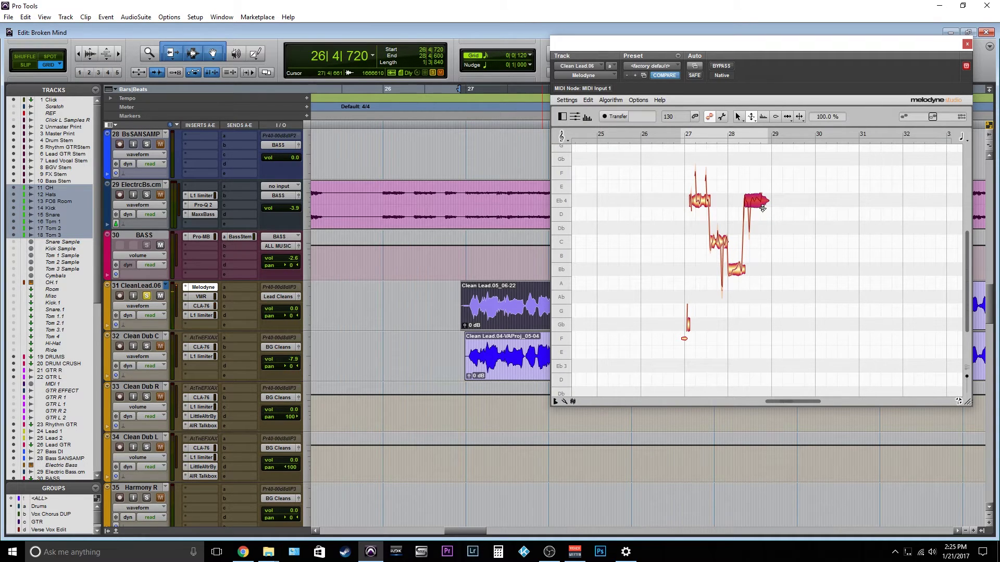
pyautogui.click(763, 208)
pyautogui.click(758, 202)
# - Flatten the Eb4 note's pitch drift to 0 % and audition it
pyautogui.doubleClick(756, 200)
pyautogui.press('space')
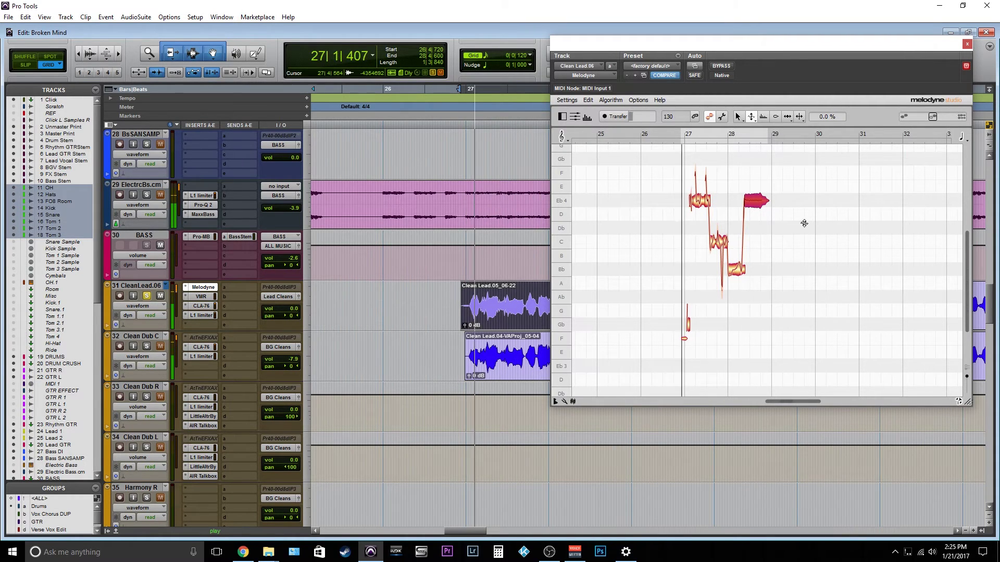
pyautogui.press('space')
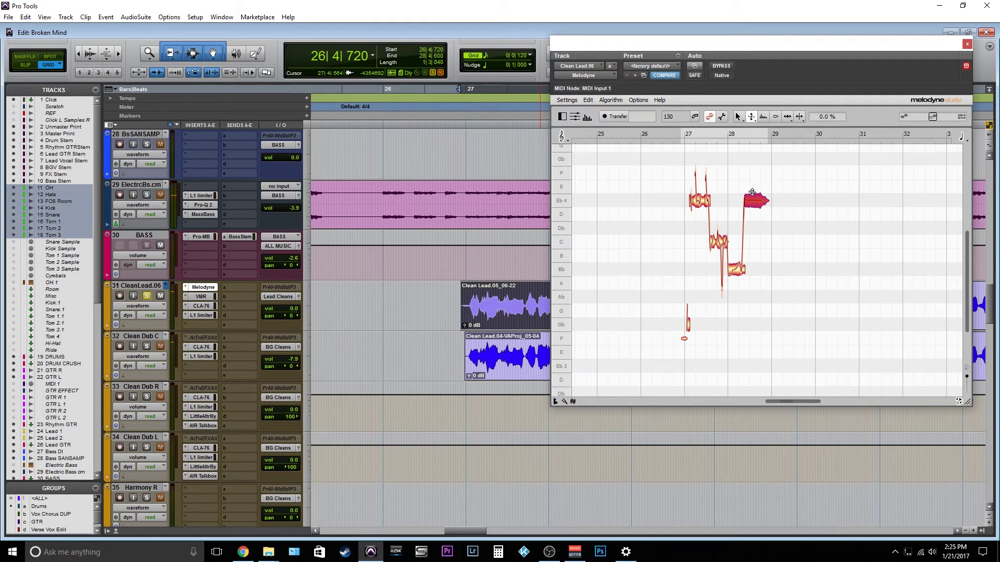
# - Restore the Eb4 drift, then exaggerate it to 176 % and audition
pyautogui.doubleClick(753, 200)
pyautogui.moveTo(750, 200); pyautogui.dragTo(751, 218)
pyautogui.moveTo(758, 204); pyautogui.dragTo(747, 161)
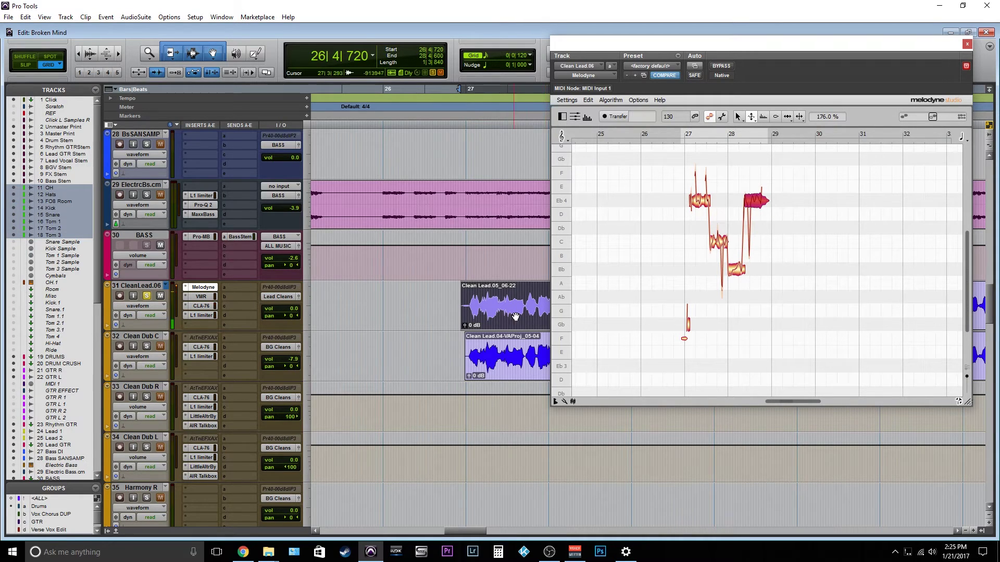
pyautogui.press('space')
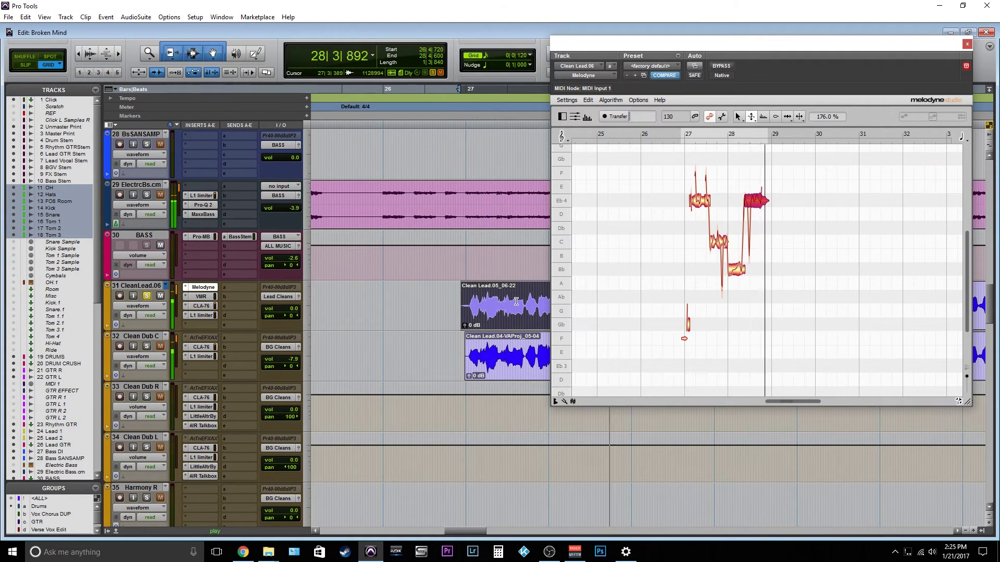
pyautogui.press('space')
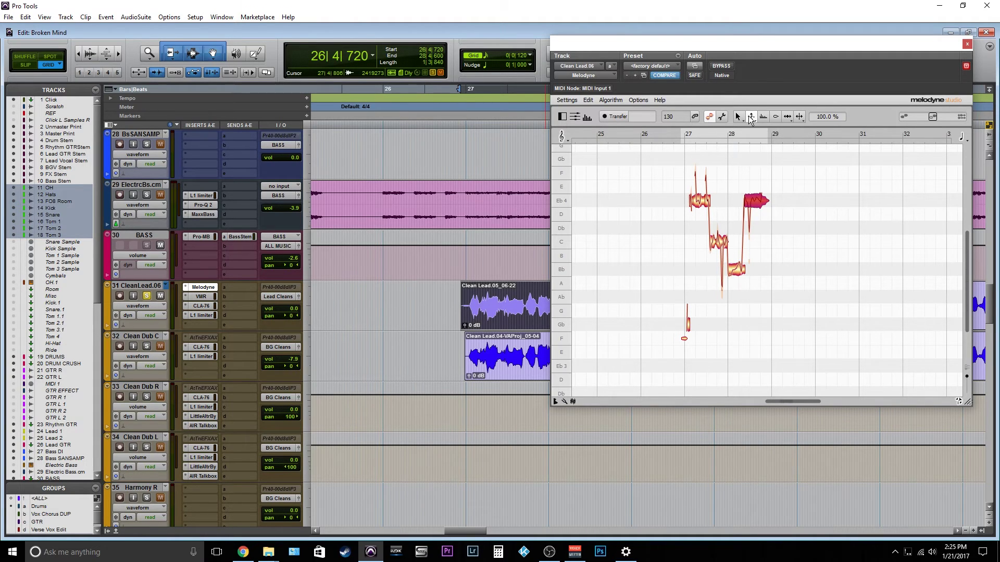
# - Flatten the Eb4 note's pitch modulation to 0 % and audition the phrase
pyautogui.click(751, 117)
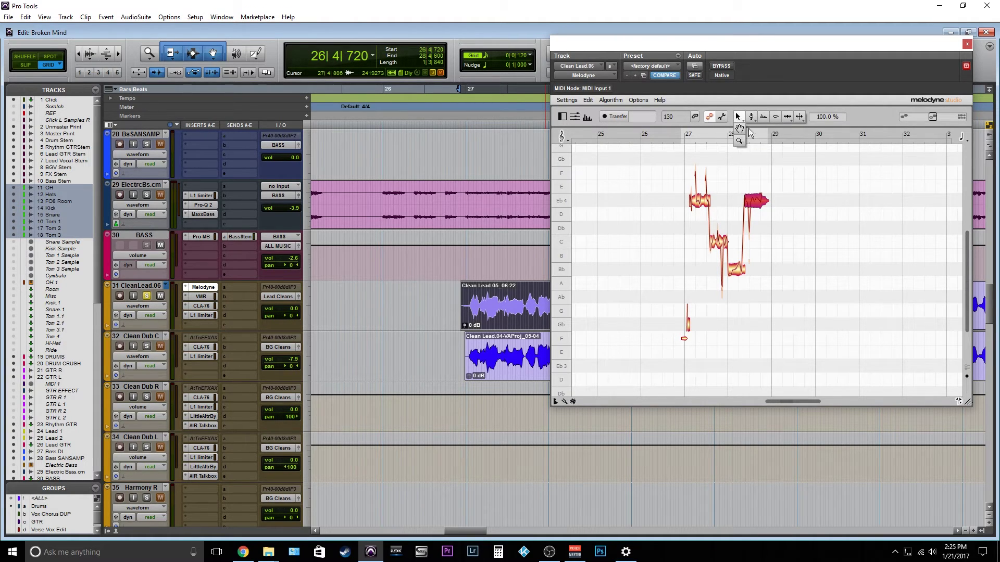
pyautogui.click(751, 136)
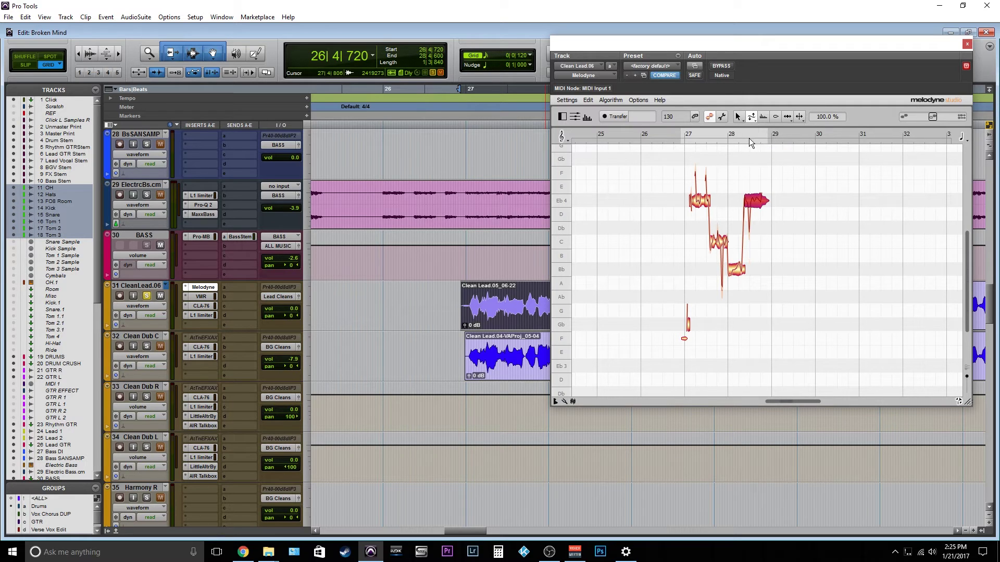
pyautogui.moveTo(755, 201)
pyautogui.mouseDown()
pyautogui.moveTo(745, 276)
pyautogui.moveTo(756, 208)
pyautogui.mouseUp()
pyautogui.doubleClick(756, 202)
pyautogui.press('space')
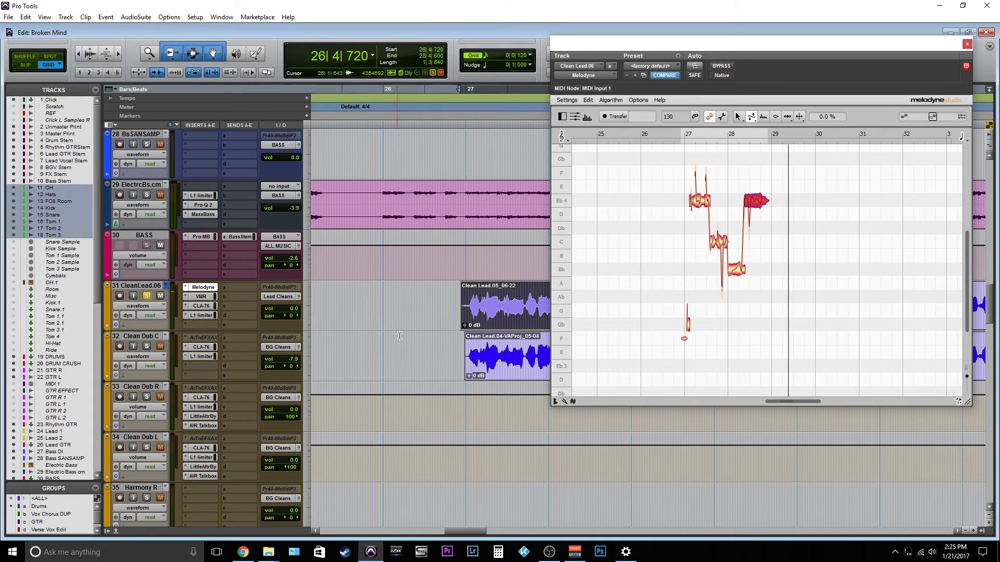
pyautogui.press('space')
pyautogui.press('space')
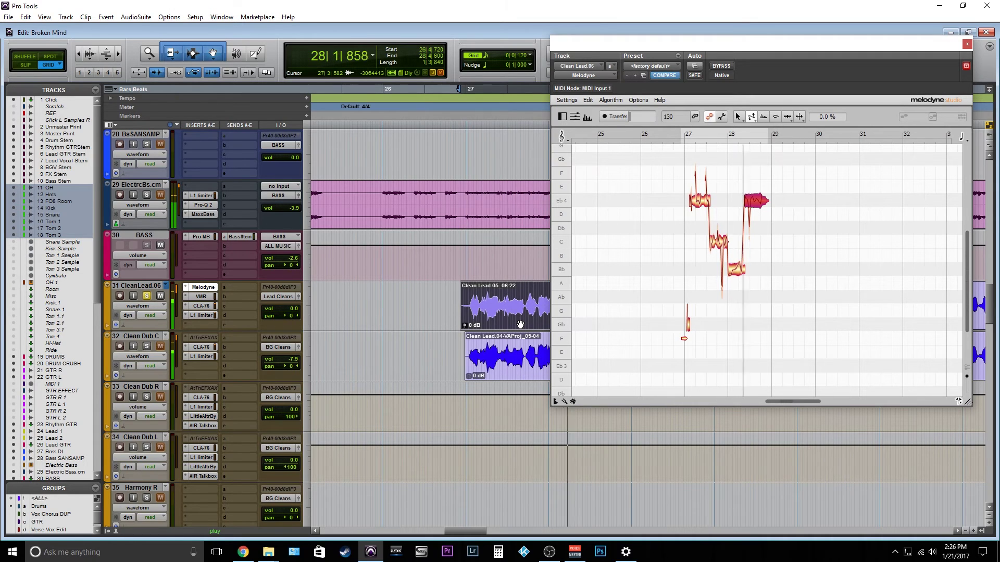
pyautogui.press('space')
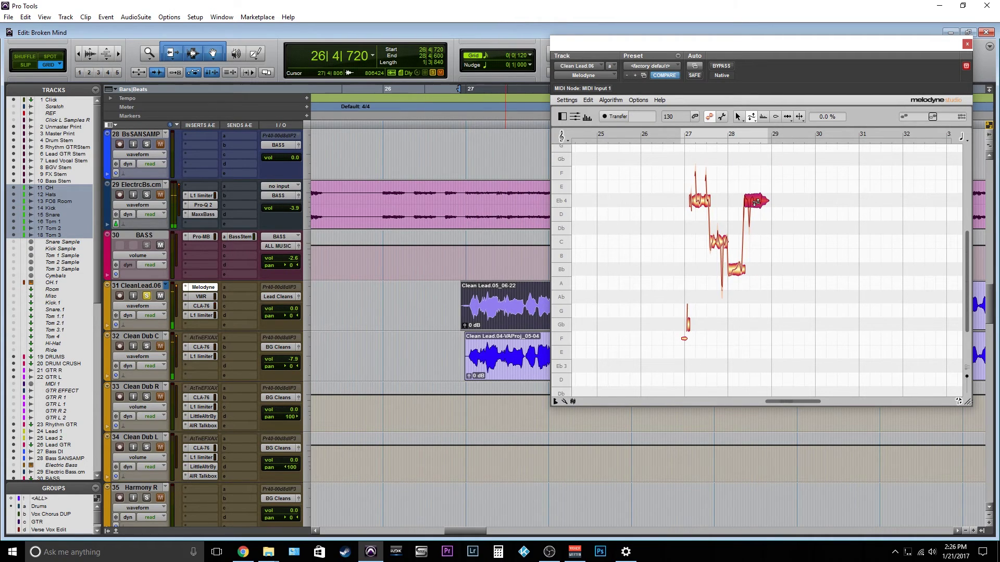
pyautogui.press('space')
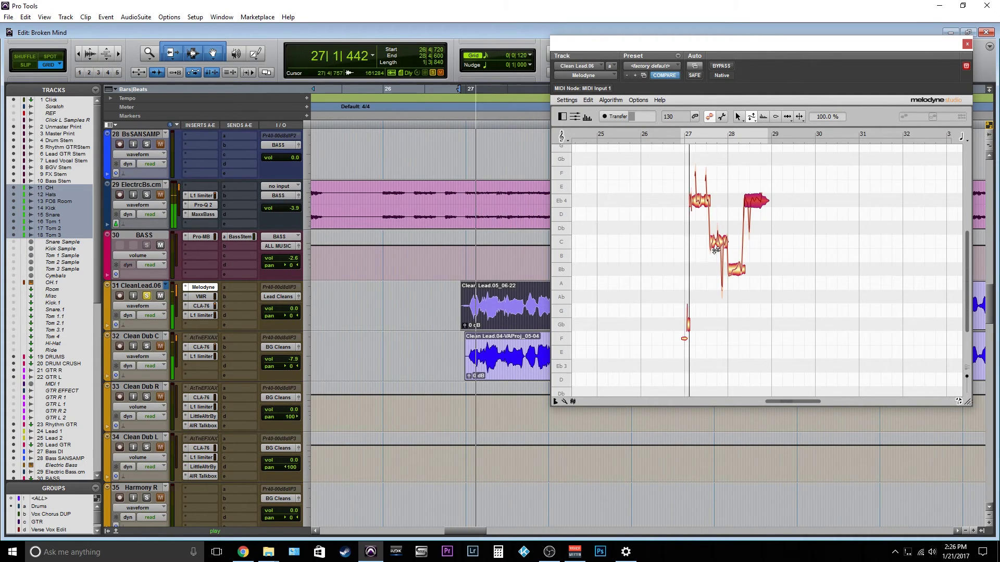
pyautogui.press('space')
# - Check the Bb, C and Eb4 notes, then play the phrase back
pyautogui.click(730, 274)
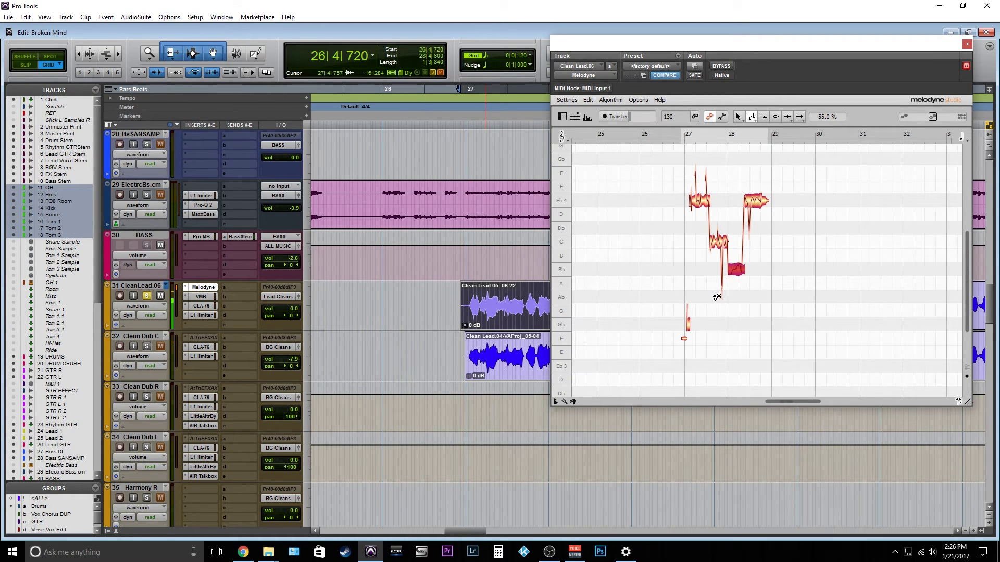
pyautogui.click(714, 244)
pyautogui.click(723, 243)
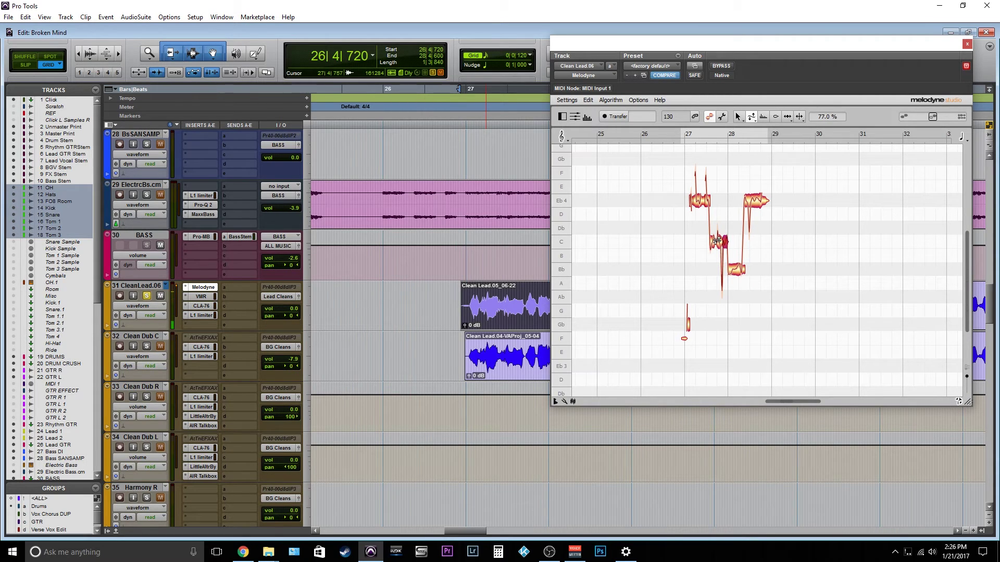
pyautogui.click(697, 200)
pyautogui.click(707, 208)
pyautogui.press('space')
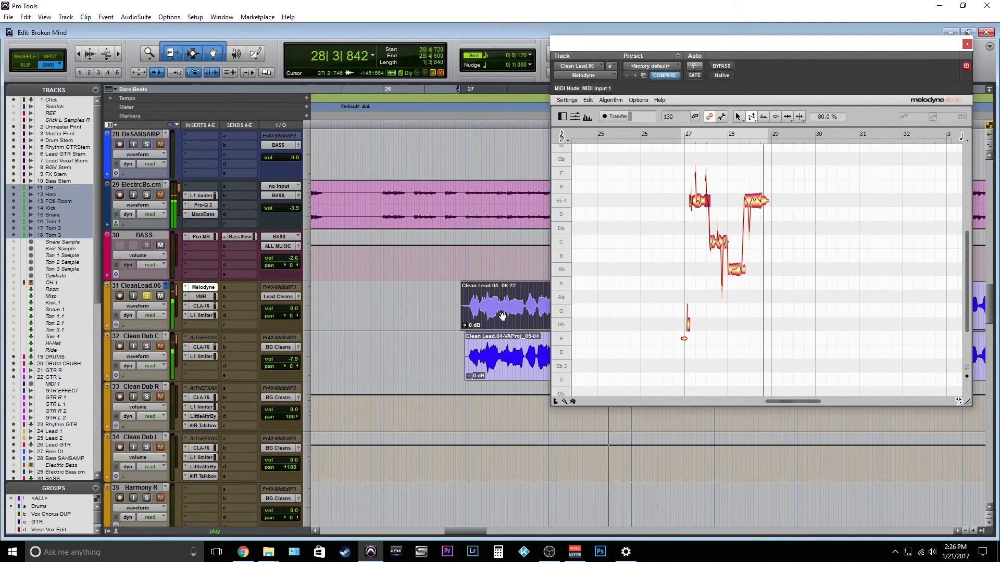
pyautogui.press('space')
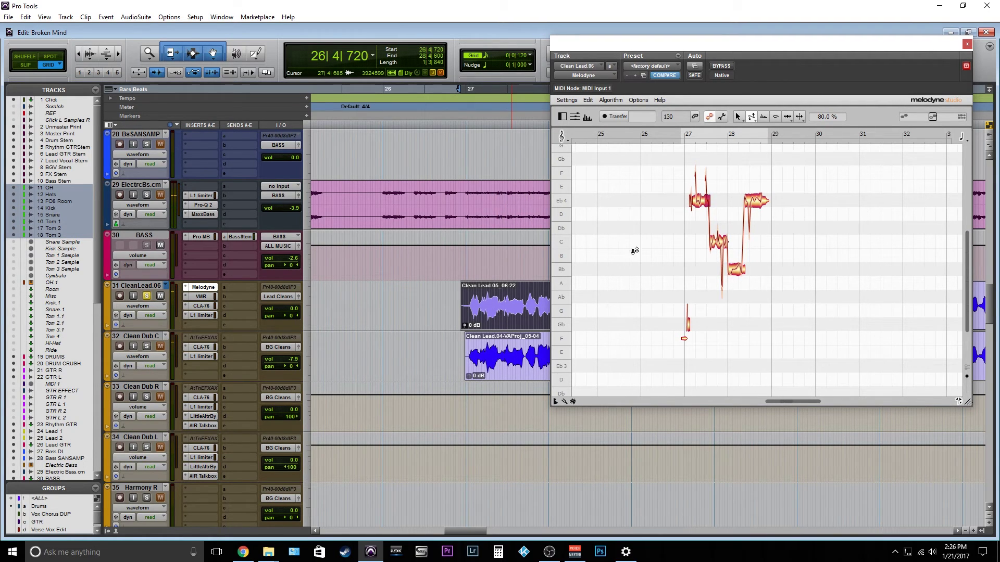
# - Select both C note blobs and return to the Main Tool
pyautogui.click(715, 242)
pyautogui.click(723, 242)
pyautogui.click(740, 119)
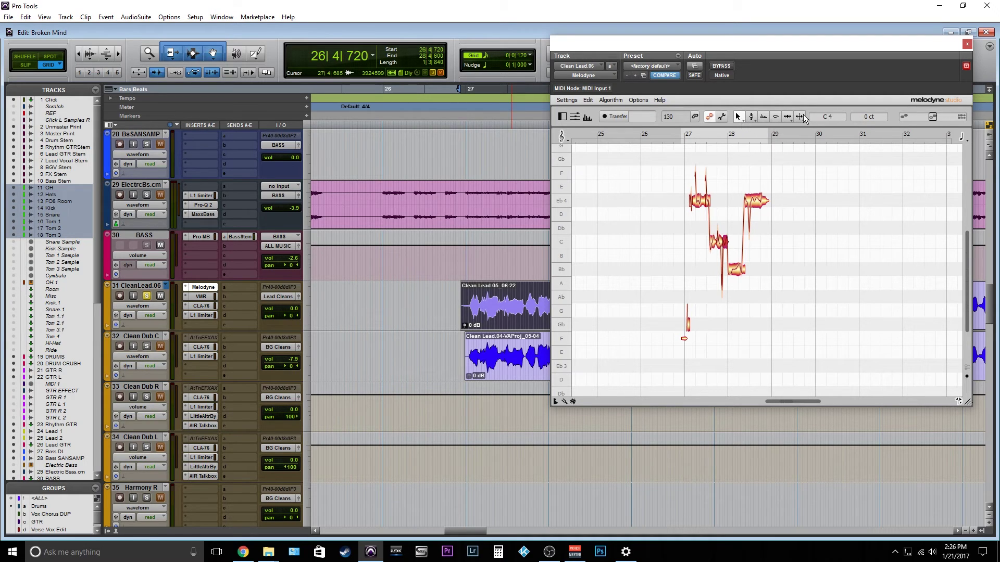
# - Inspect the small F and Gb notes and the segments of the Eb4 note
pyautogui.click(787, 117)
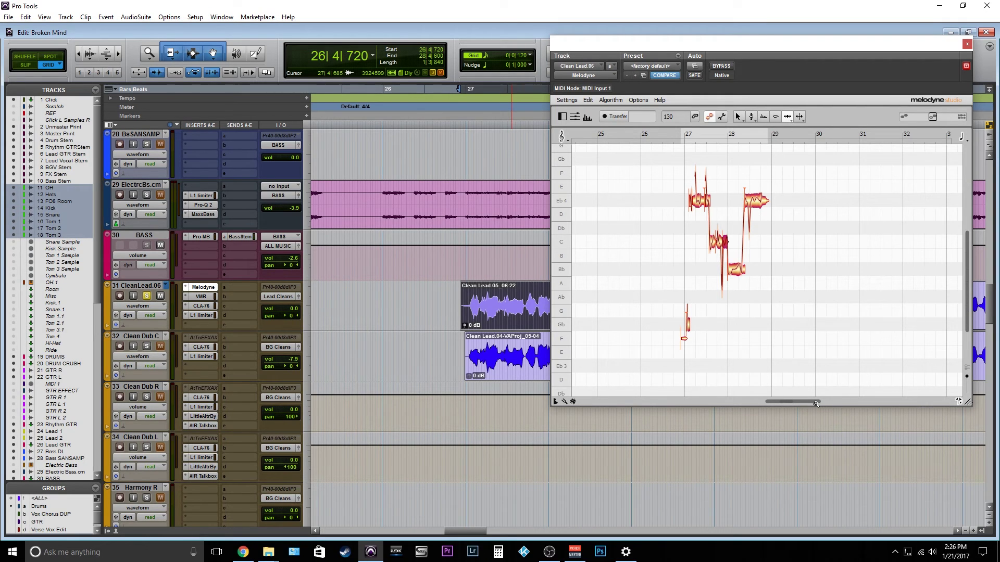
pyautogui.moveTo(817, 402); pyautogui.dragTo(786, 398)
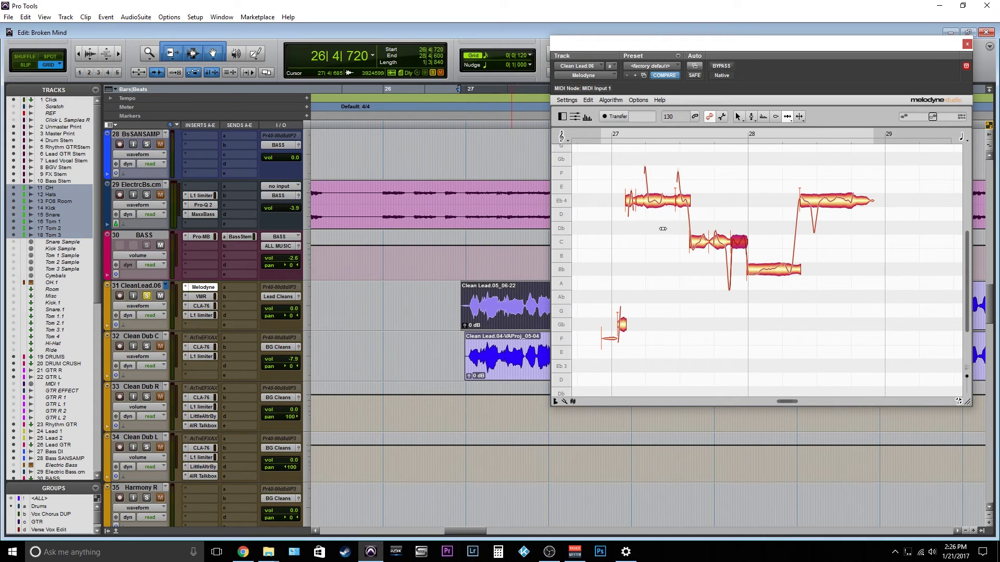
pyautogui.click(615, 335)
pyautogui.click(615, 327)
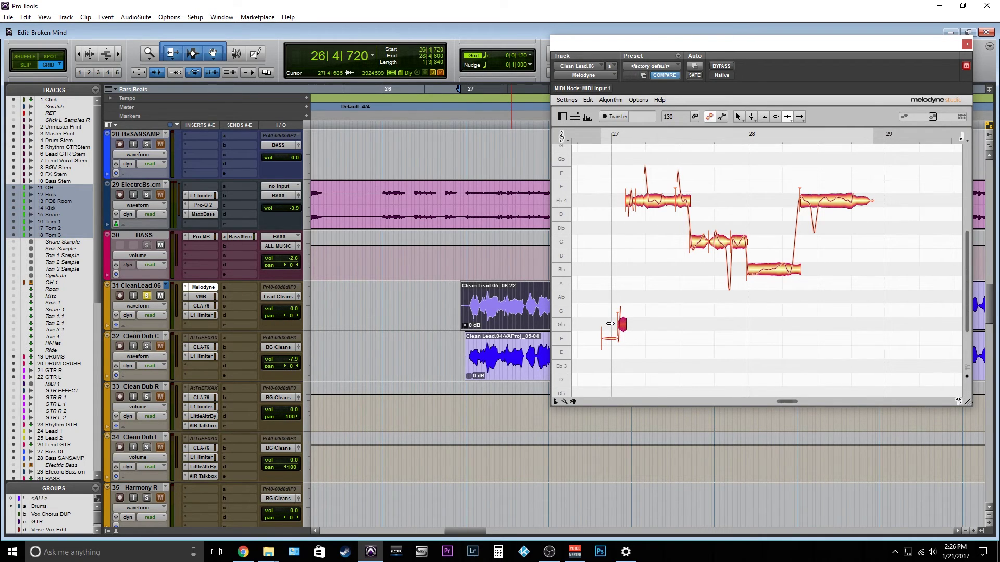
pyautogui.click(685, 243)
pyautogui.click(680, 206)
pyautogui.click(673, 201)
pyautogui.click(673, 188)
pyautogui.click(674, 202)
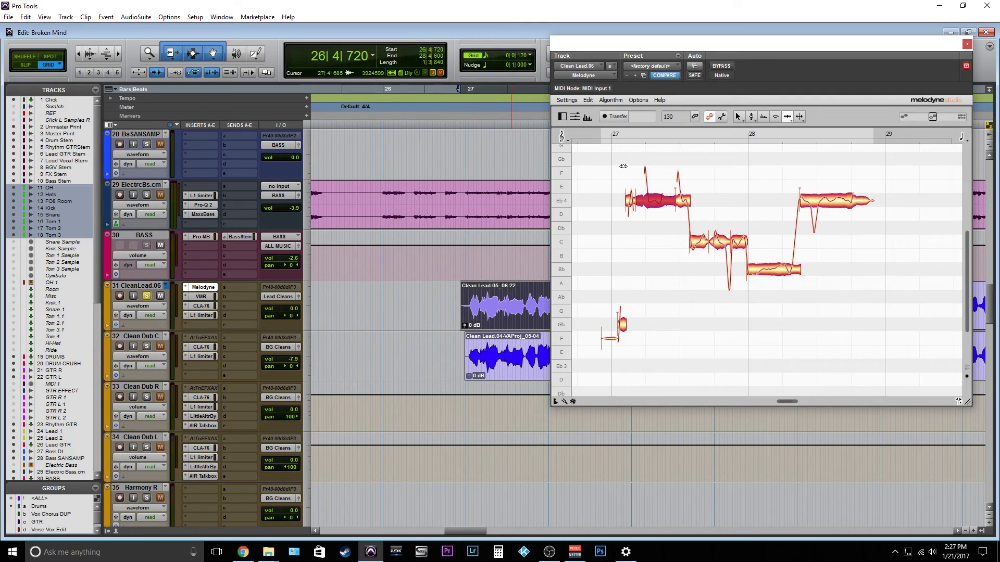
# - Select all notes with Ctrl+A and play the phrase for comparison
pyautogui.hotkey('ctrl', 'a')
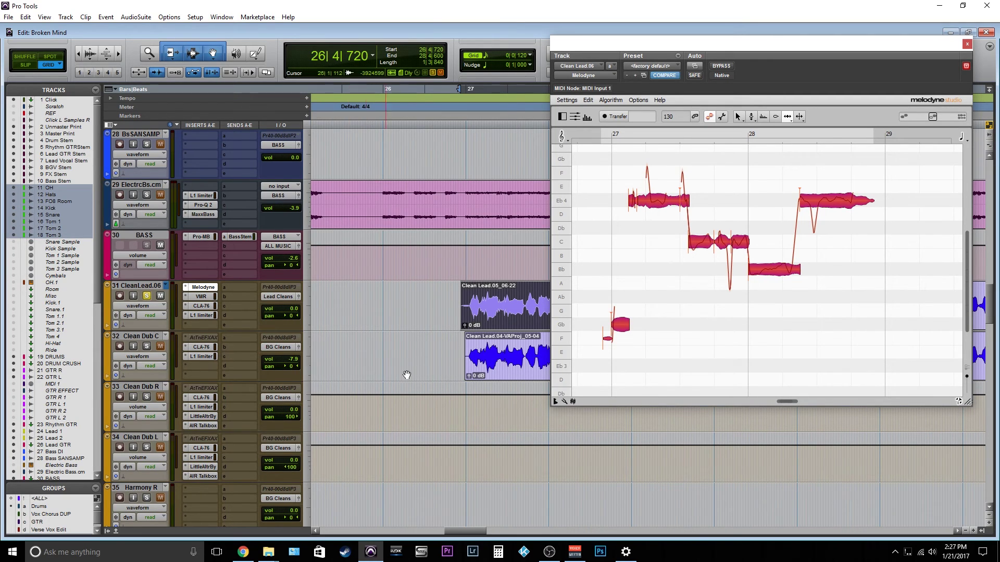
pyautogui.press('space')
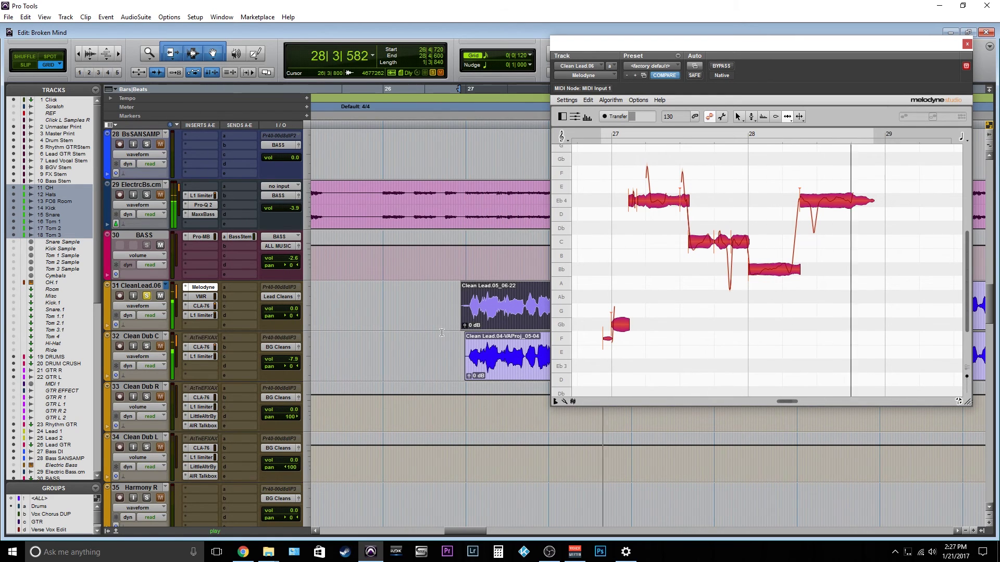
pyautogui.press('space')
# - Select all notes in the Time Tool and undo the timing change twice via Edit > Undo
pyautogui.click(594, 101)
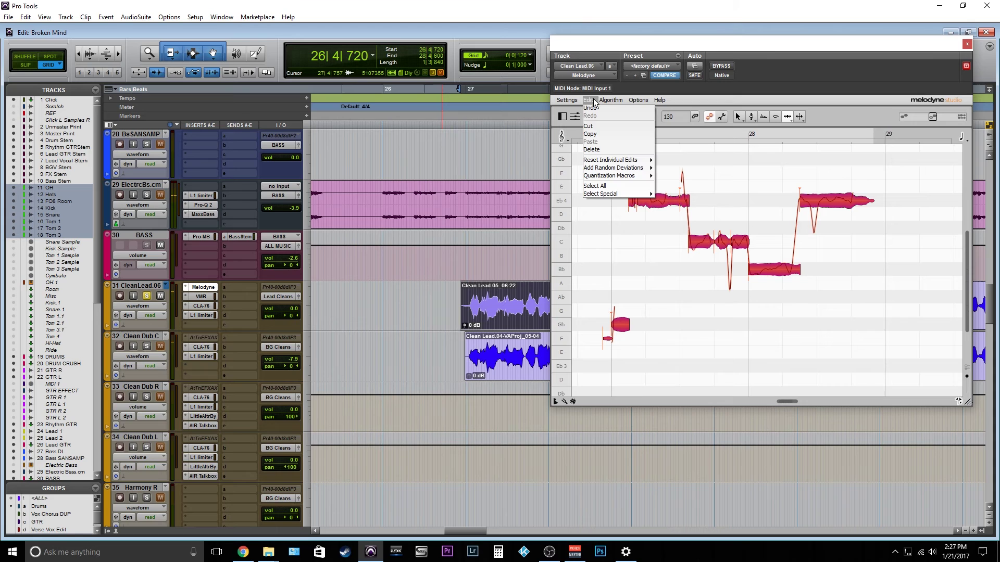
pyautogui.click(740, 163)
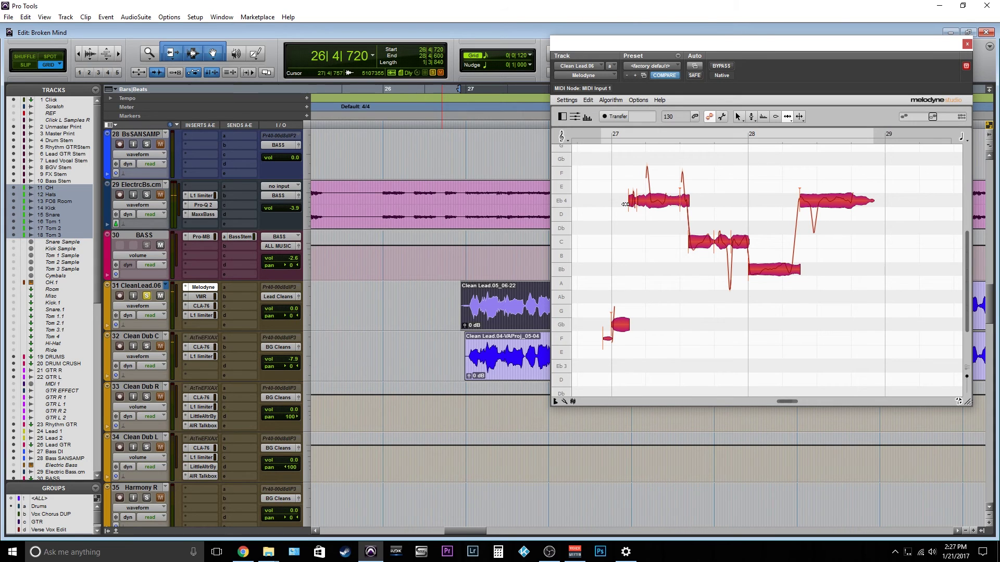
pyautogui.hotkey('ctrl', 'a')
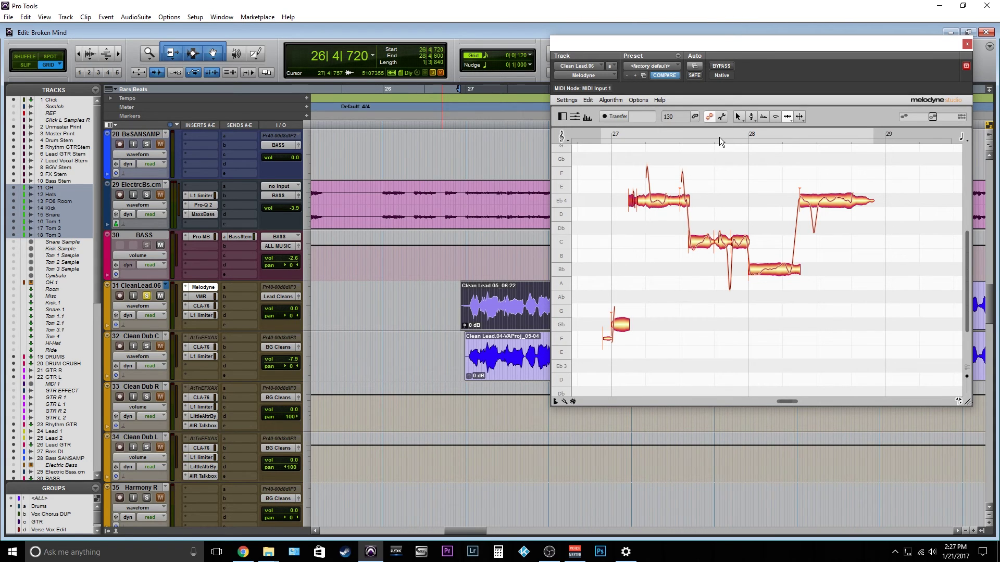
pyautogui.click(787, 117)
pyautogui.click(590, 102)
pyautogui.click(591, 109)
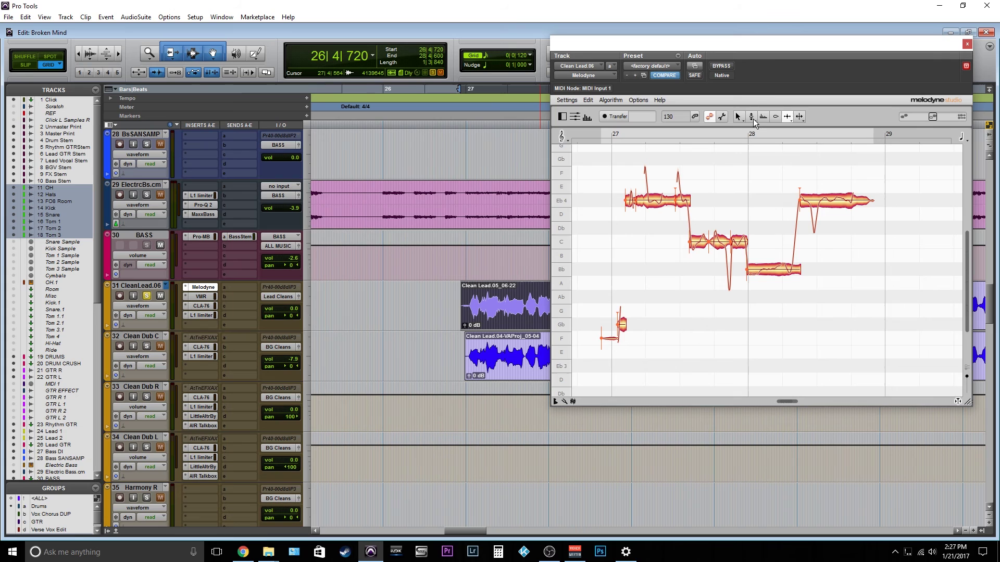
# - Return to the Pitch Tool, move Melodyne left and play from the Clean Lead.05_06-22 clip
pyautogui.click(752, 117)
pyautogui.scroll(-4, 817, 403)
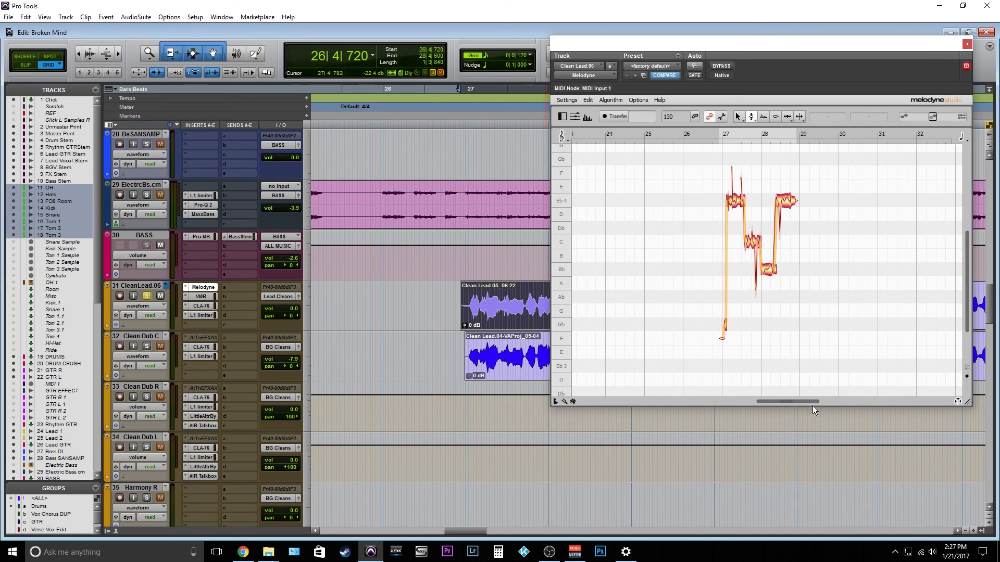
pyautogui.scroll(4, 818, 404)
pyautogui.moveTo(780, 402); pyautogui.dragTo(793, 402)
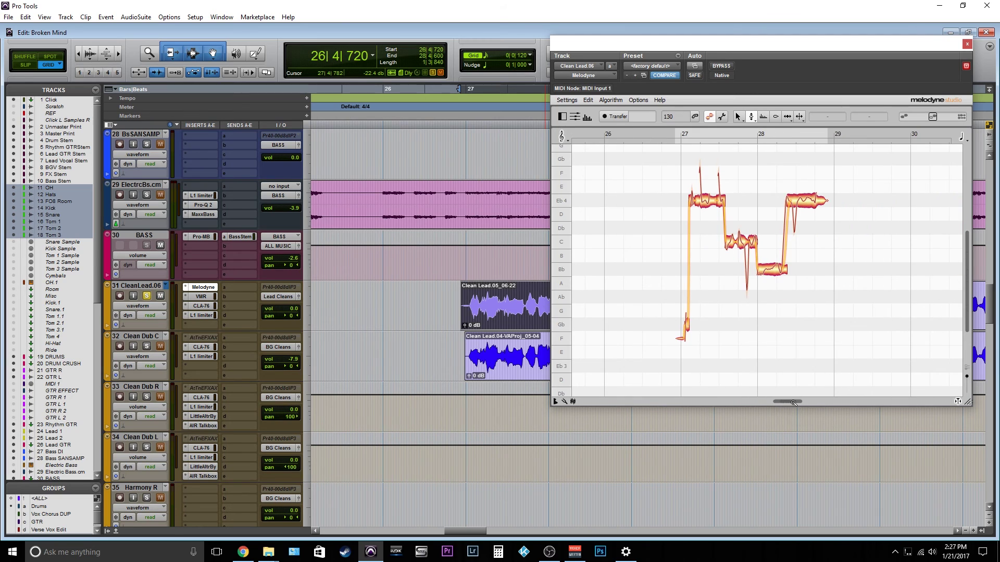
pyautogui.click(474, 301)
pyautogui.hotkey('ctrl', ']')
pyautogui.moveTo(702, 42); pyautogui.dragTo(302, 79)
pyautogui.press('space')
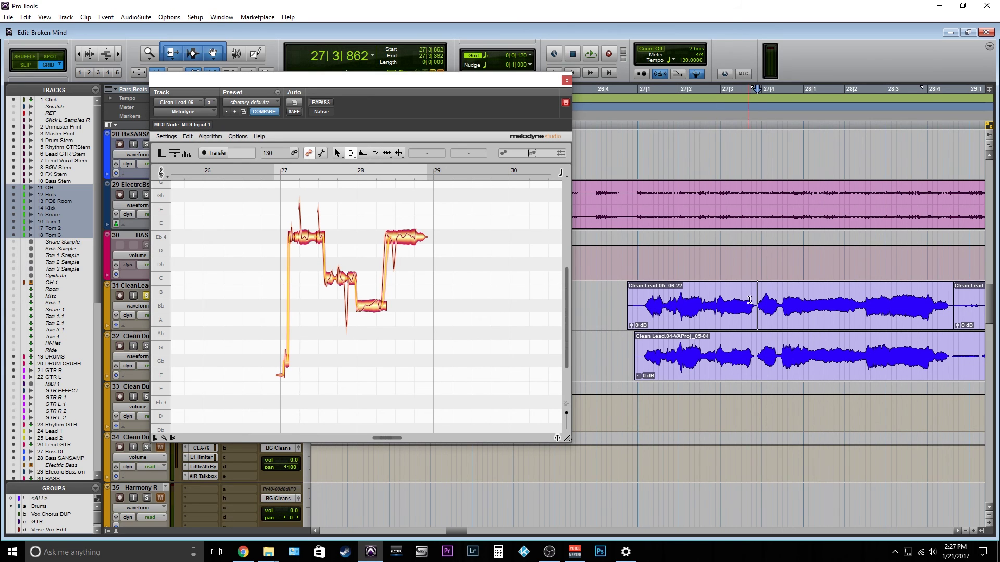
# - Split Clean Lead.05_06-22 at 27|3|884, undoing a trial move of the 06-25 clip
pyautogui.press('space')
pyautogui.click(759, 300)
pyautogui.hotkey('ctrl', 'e')
pyautogui.moveTo(765, 319); pyautogui.dragTo(768, 320)
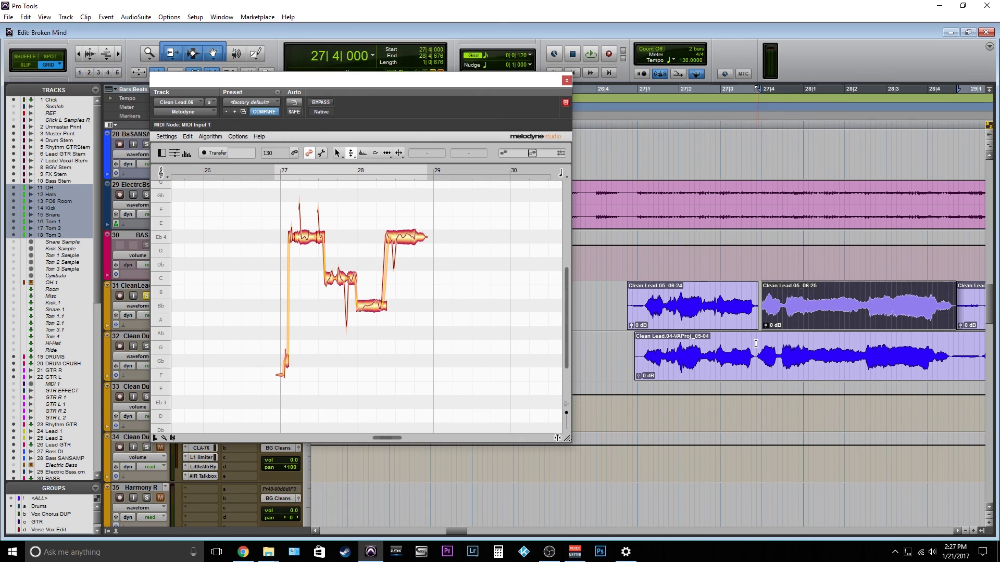
pyautogui.hotkey('ctrl', 'z')
# - Zoom the timeline out and move the Melodyne window back to the right
pyautogui.click(748, 301)
pyautogui.hotkey('ctrl', '[')
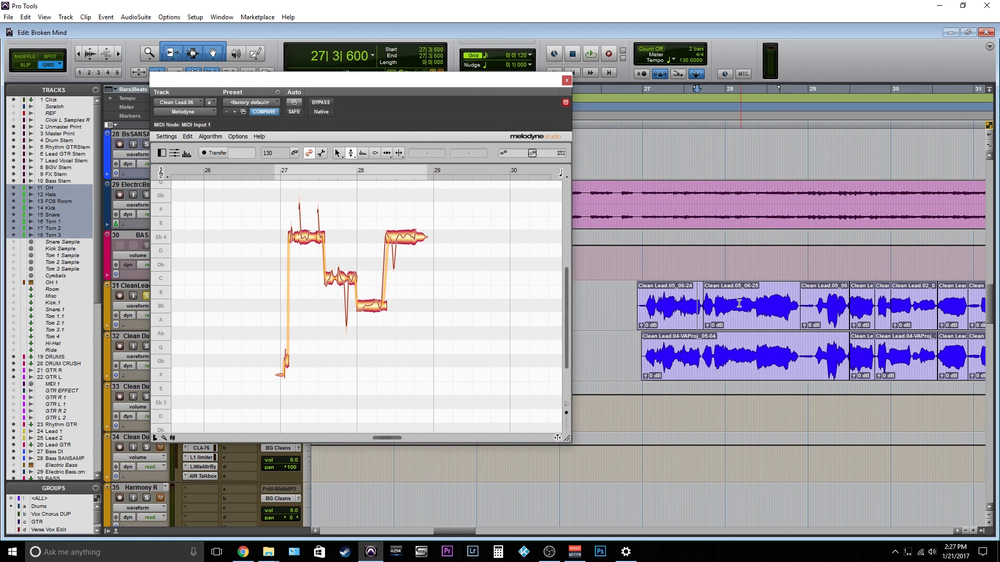
pyautogui.hscroll(4, 726, 340)
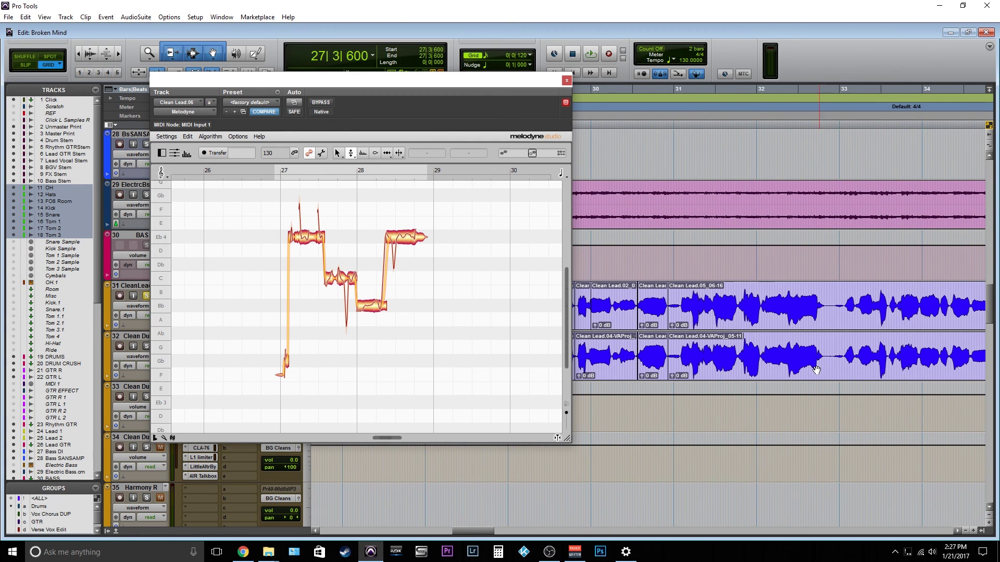
pyautogui.hotkey('ctrl', '[')
pyautogui.moveTo(405, 88); pyautogui.dragTo(678, 47)
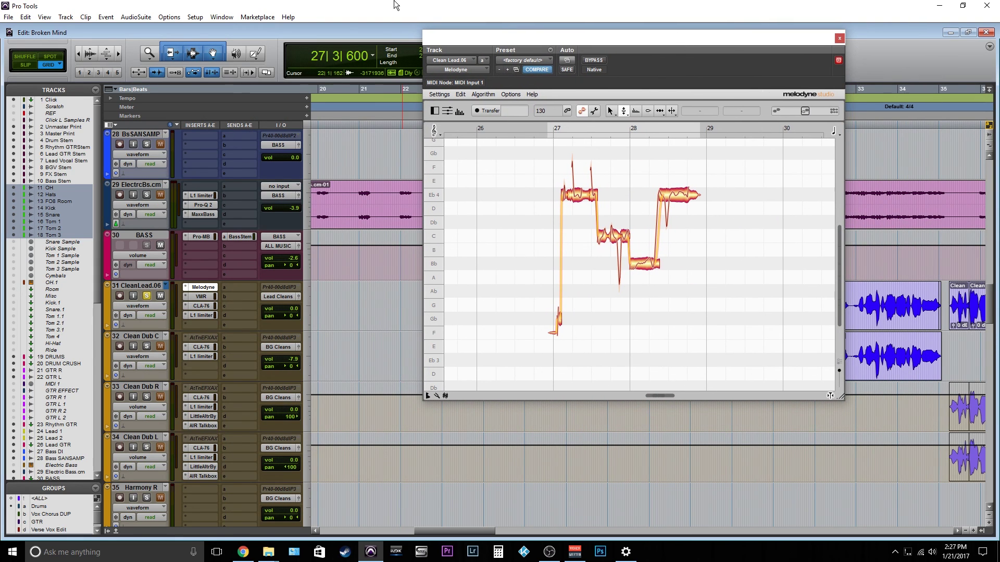